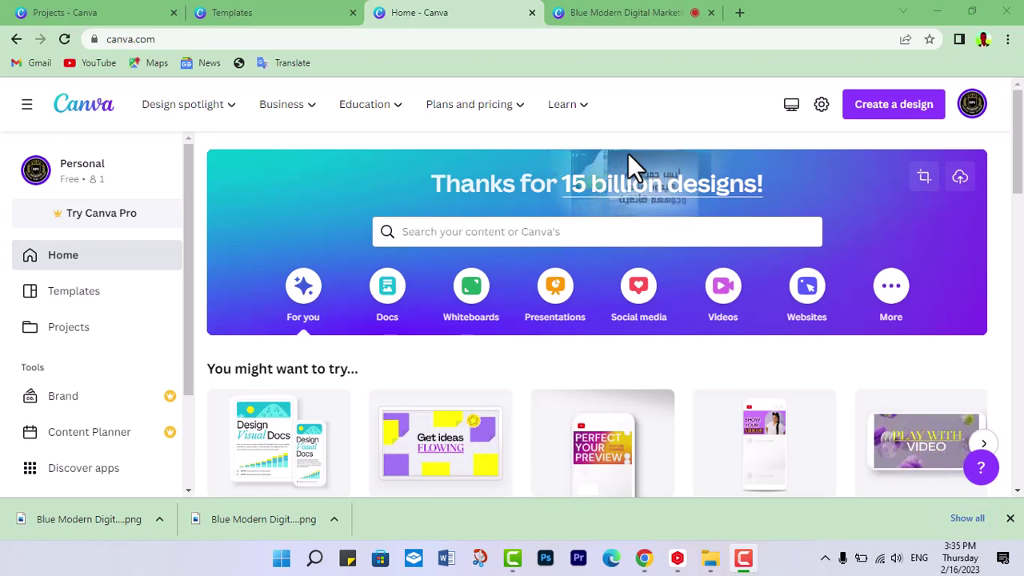
Search Canva templates for 'facebook cover'
left_click(490, 240)
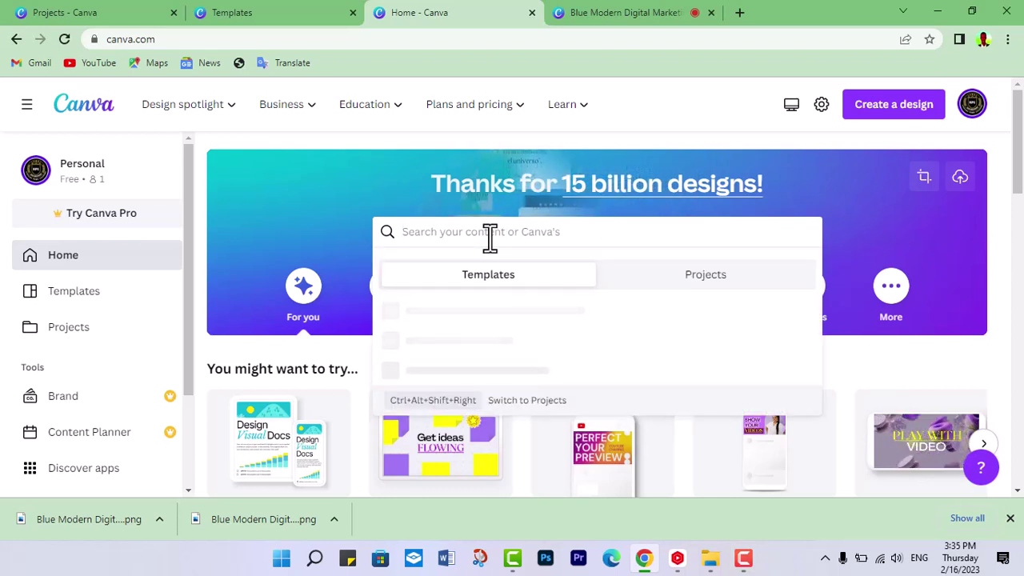
type("facebook")
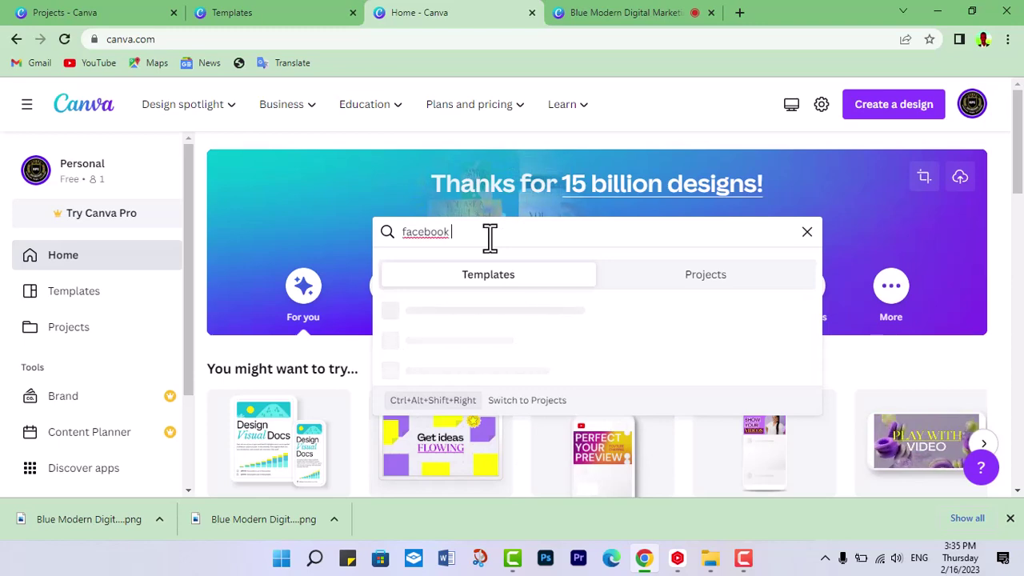
type(" cover")
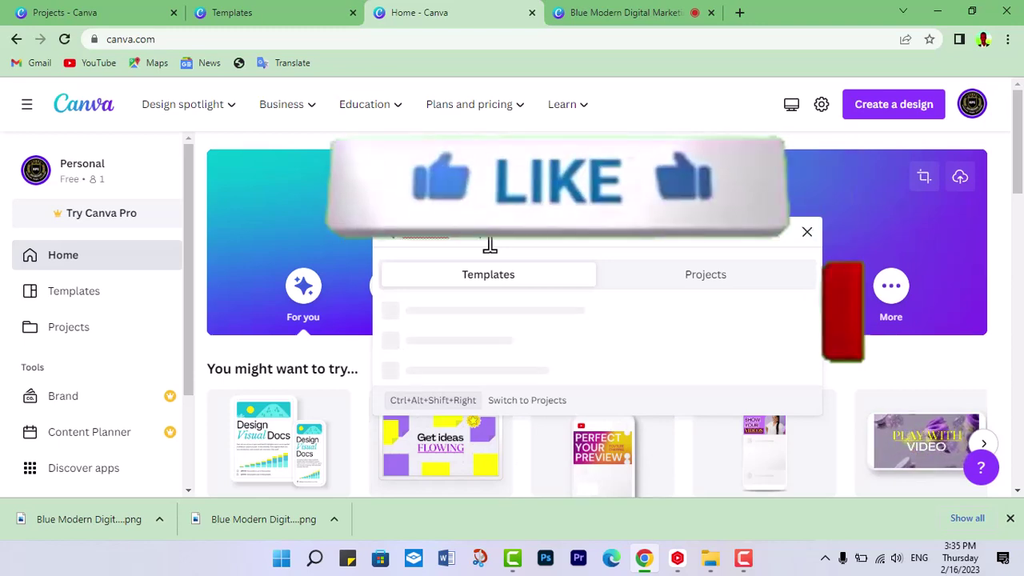
key("Return")
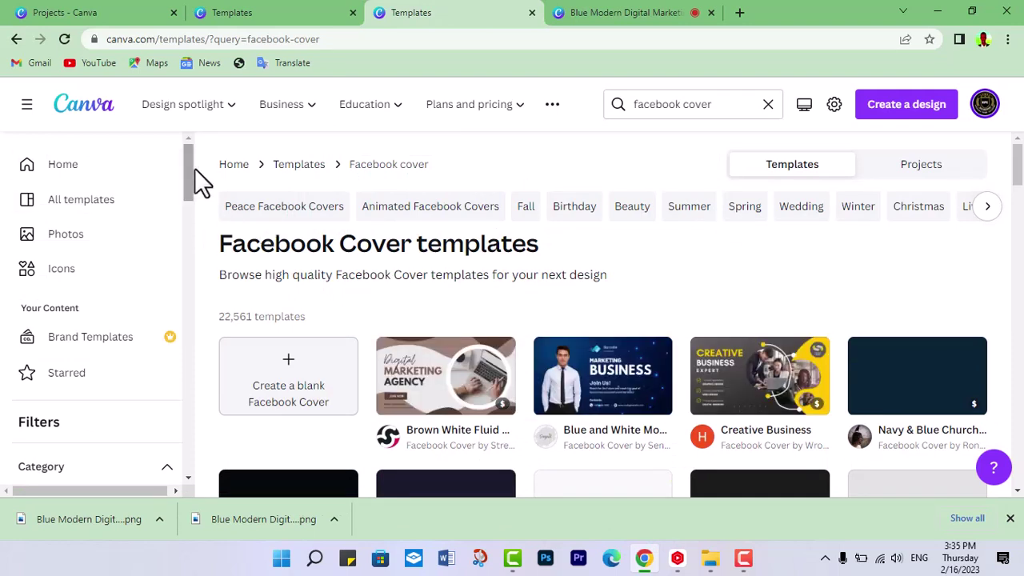
Apply the Business theme and Free price filters to the Facebook Cover templates
left_click_drag(195, 168, 192, 247)
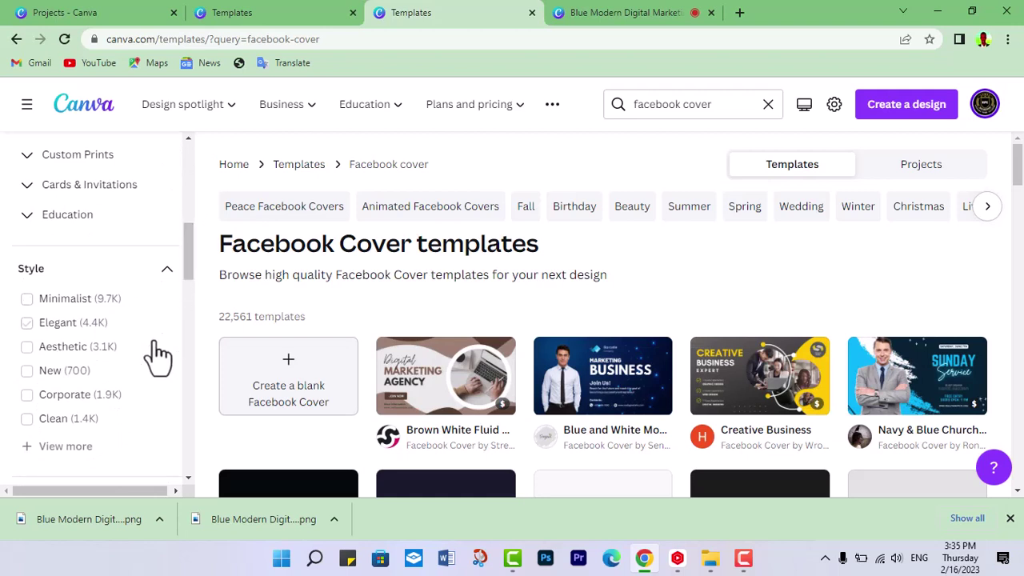
left_click_drag(184, 250, 186, 288)
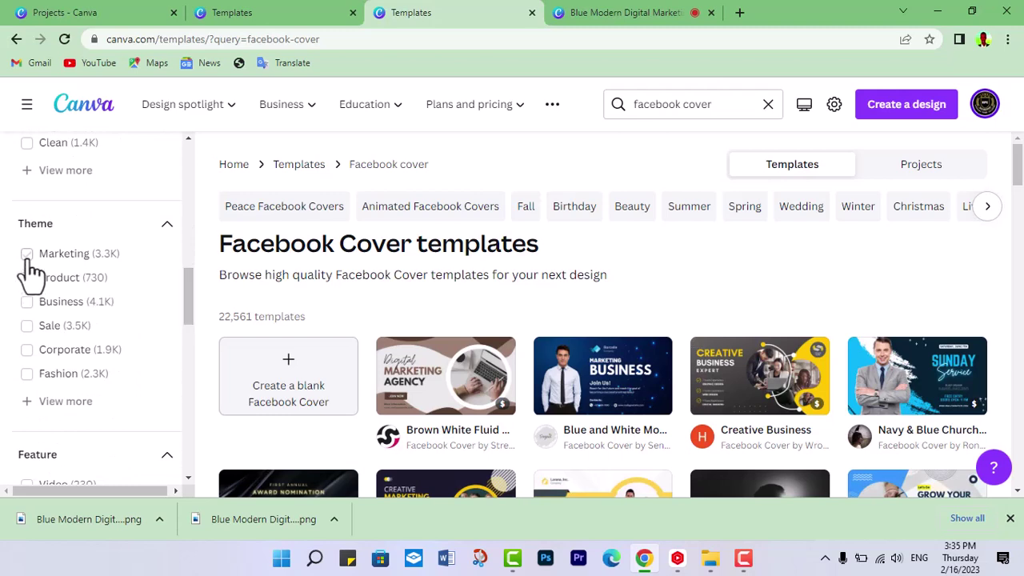
left_click(31, 305)
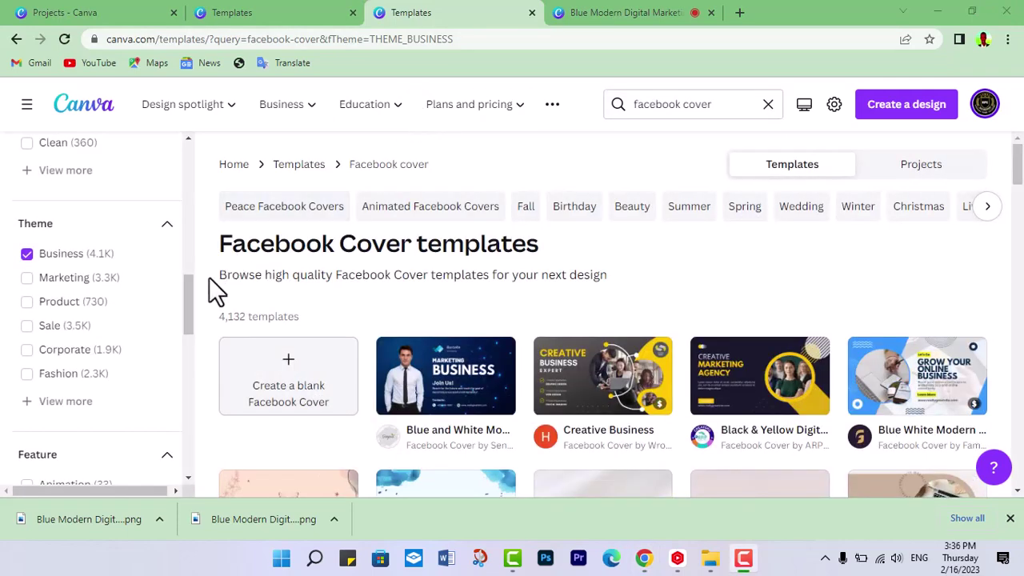
left_click_drag(187, 289, 177, 409)
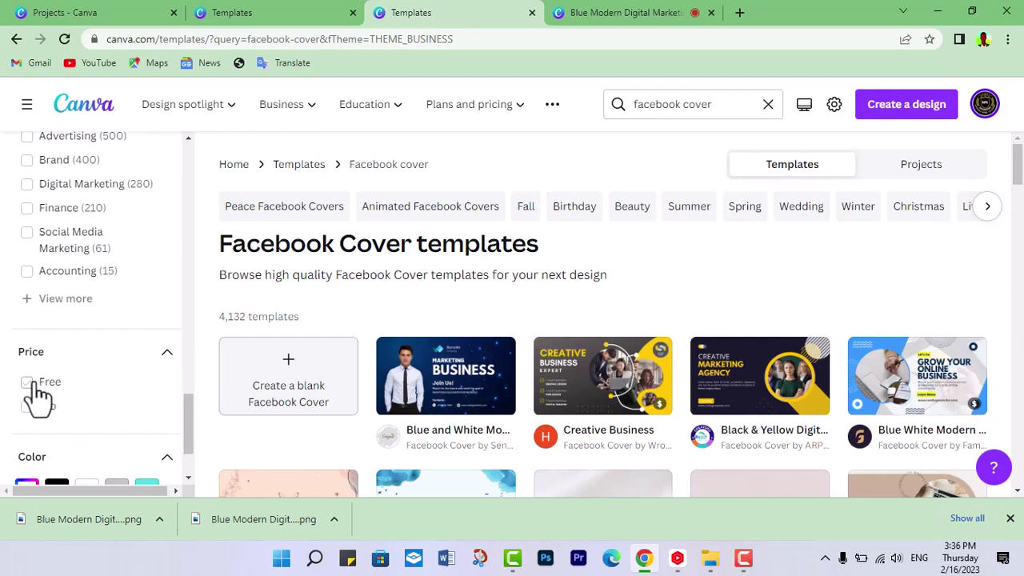
left_click(28, 383)
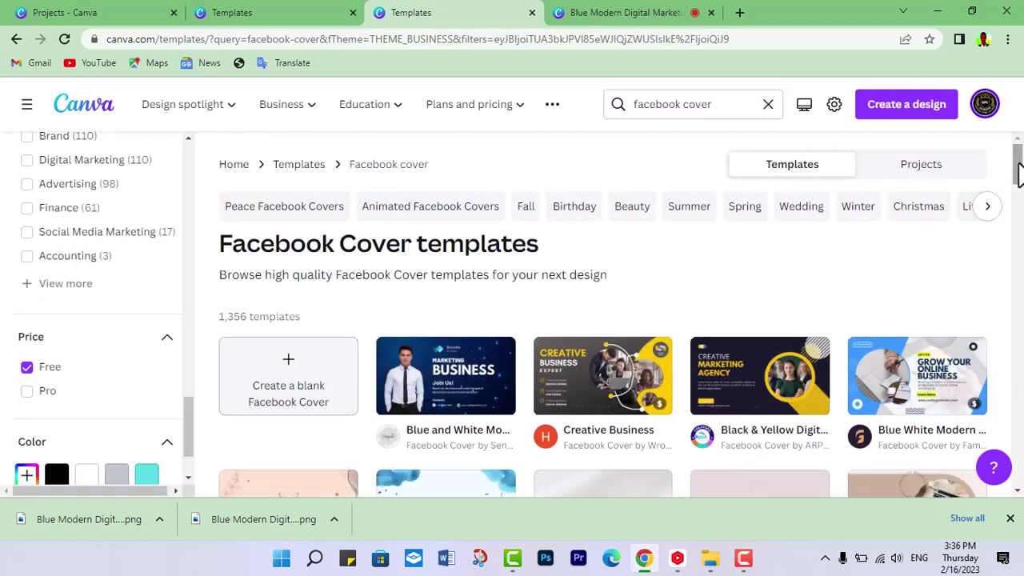
left_click_drag(1019, 165, 1021, 204)
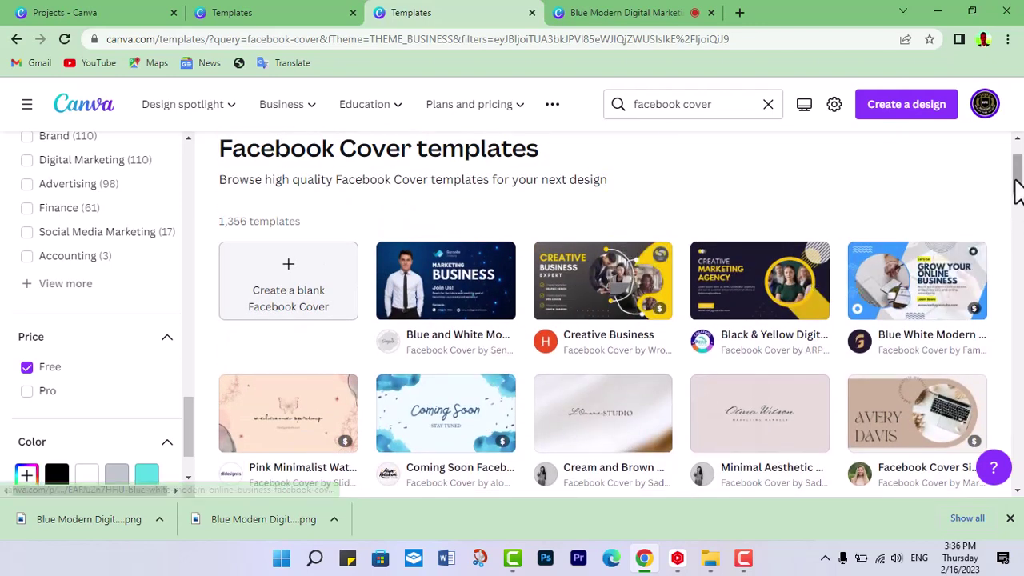
left_click_drag(1019, 187, 1021, 227)
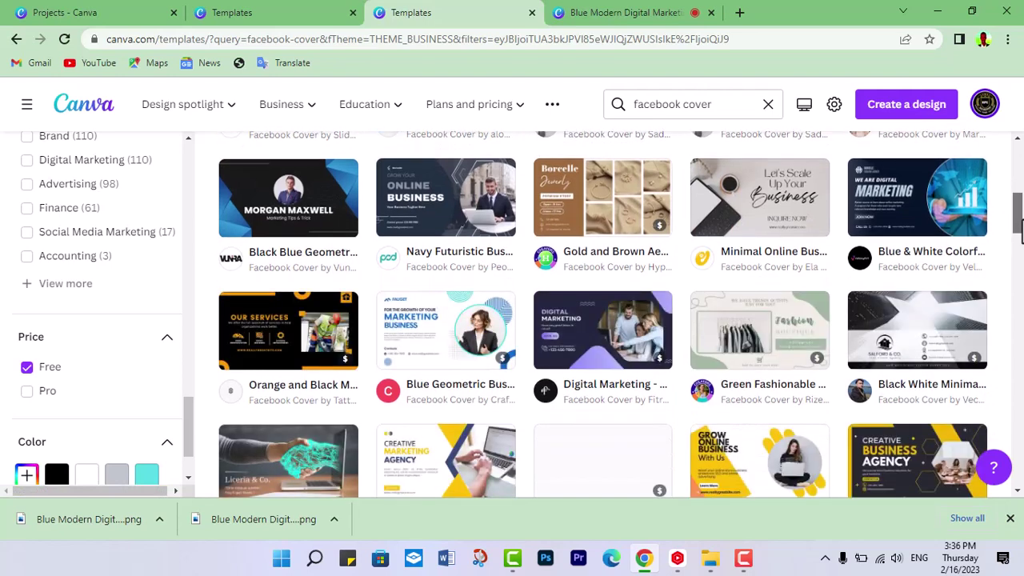
left_click_drag(1021, 229, 1017, 278)
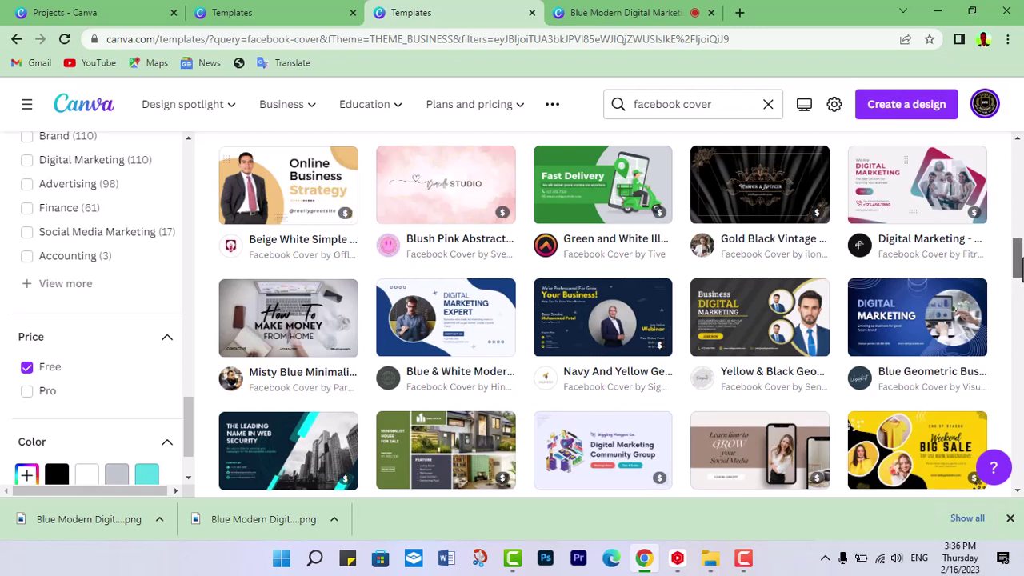
left_click_drag(1017, 264, 1017, 281)
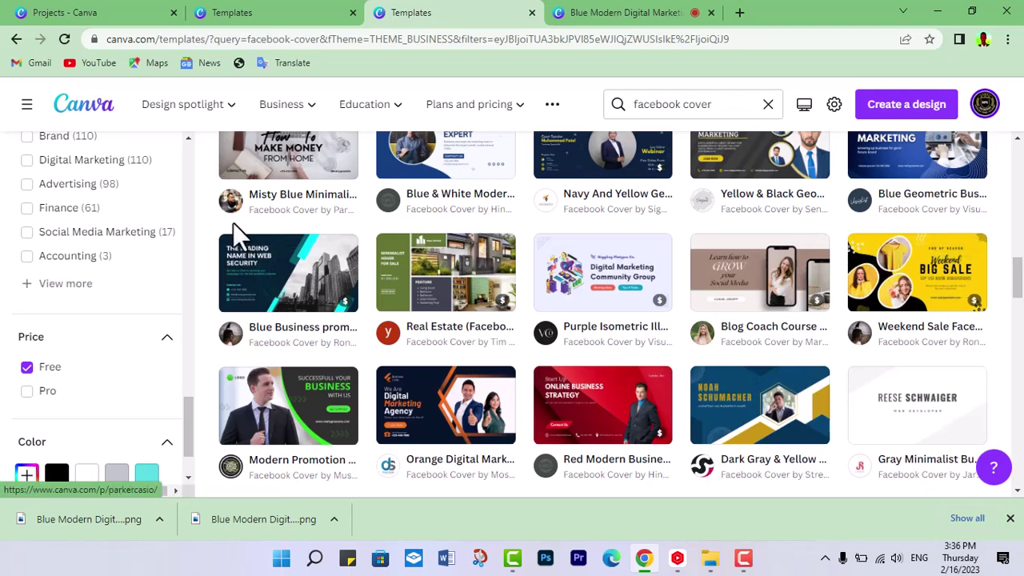
left_click_drag(1018, 288, 1017, 264)
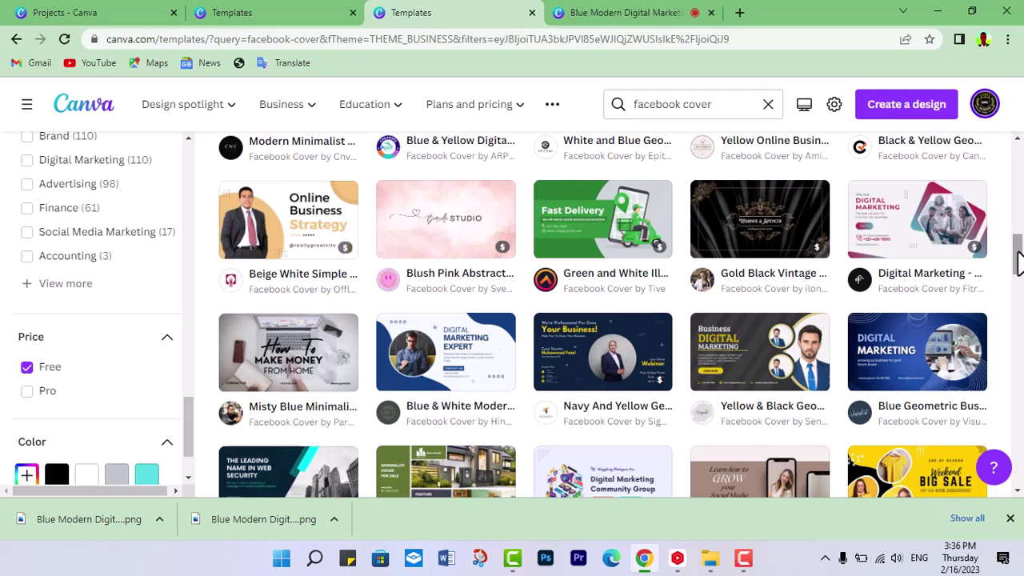
Open the Yellow & Black Geometric Business Facebook Cover for editing and zoom in
left_click(737, 374)
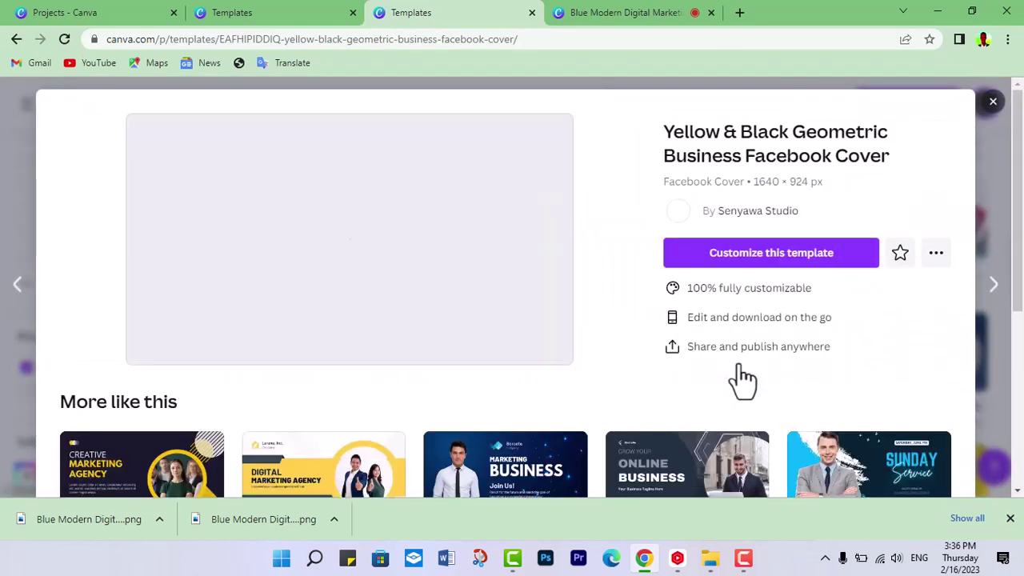
left_click(786, 255)
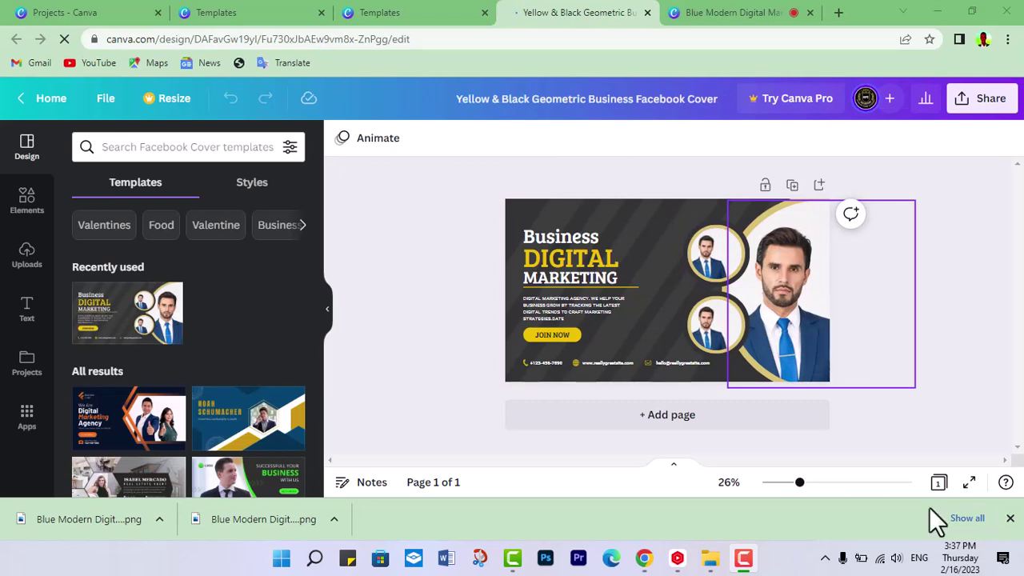
left_click_drag(800, 484, 815, 483)
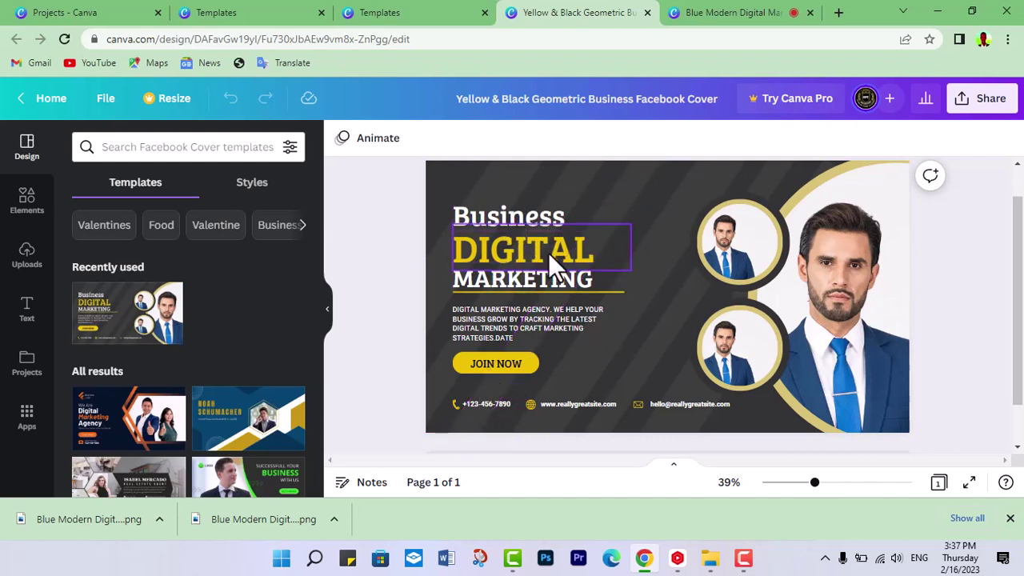
Replace the Business heading with 'kfc', enlarge it and move it higher
left_click(518, 217)
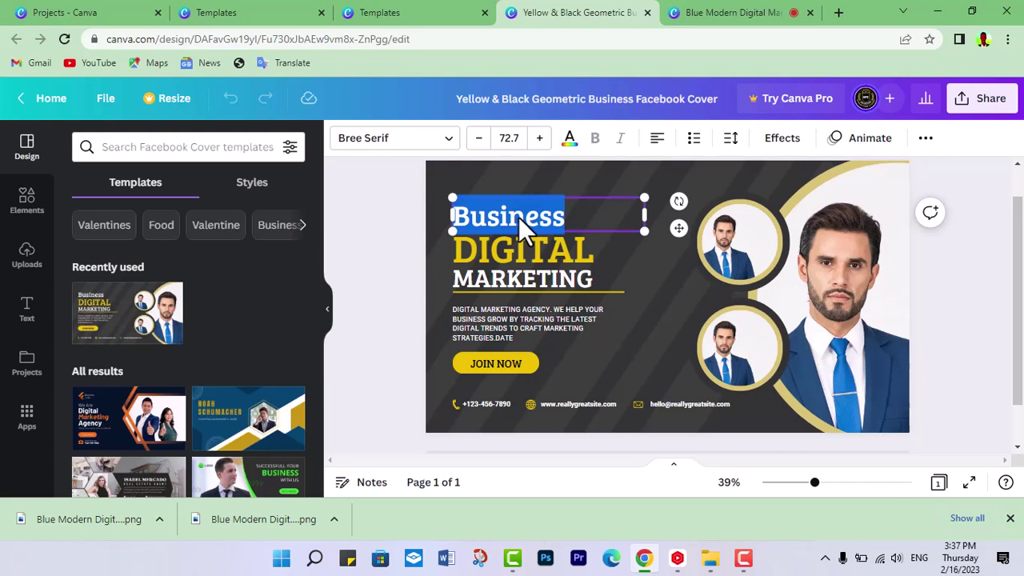
type("kfc")
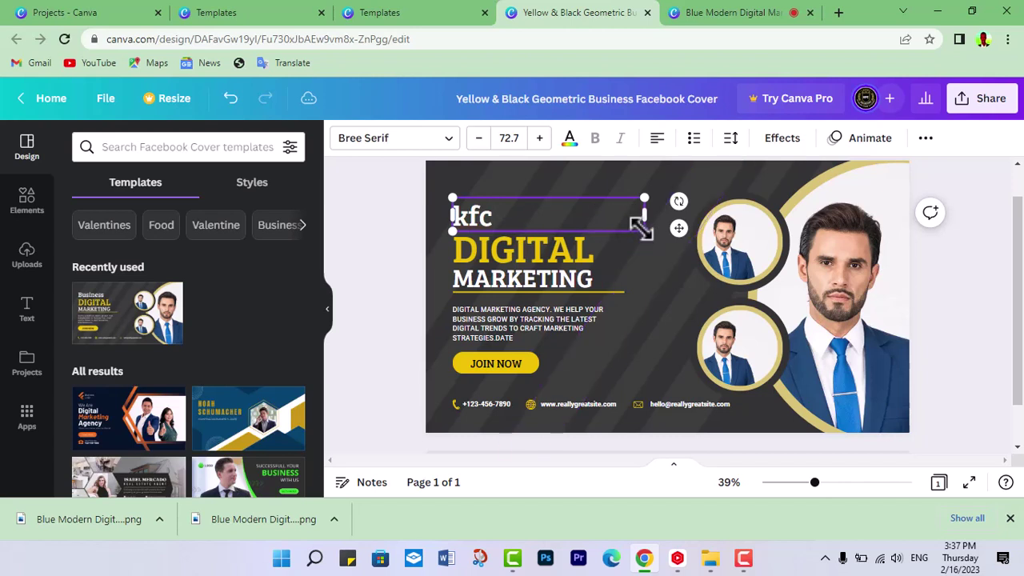
left_click_drag(645, 231, 706, 289)
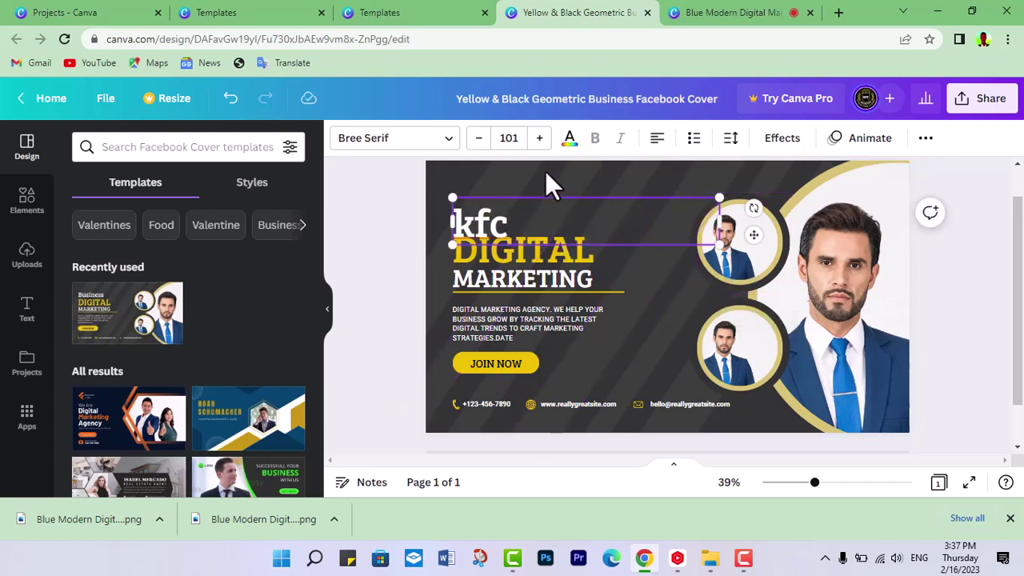
left_click(522, 189)
mouse_move(487, 215)
left_mouse_down()
mouse_move(503, 182)
mouse_move(498, 190)
left_mouse_up()
Change the DIGITAL MARKETING heading to 'SUUQA BAGAASHKA'
left_click(519, 235)
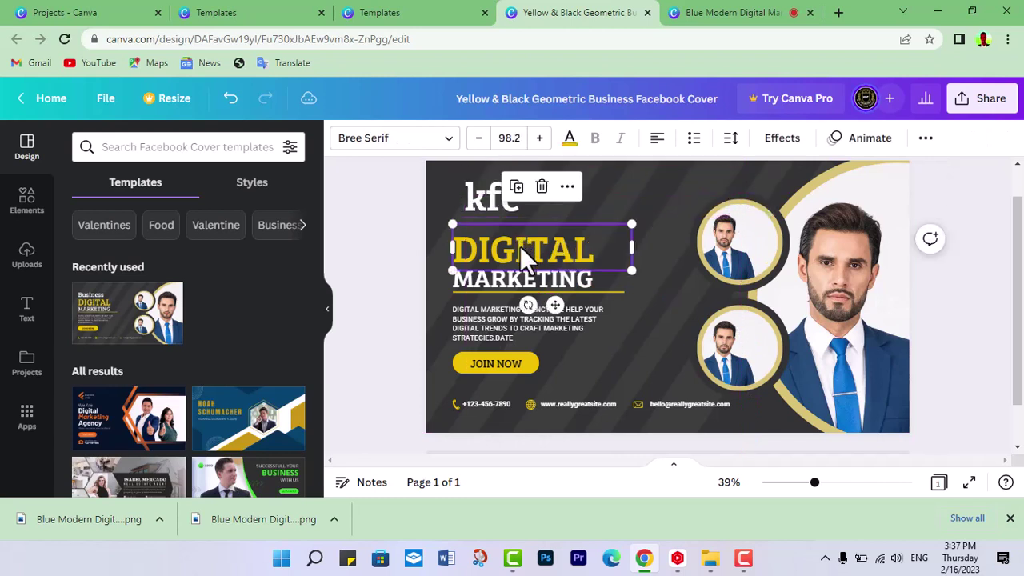
double_click(520, 247)
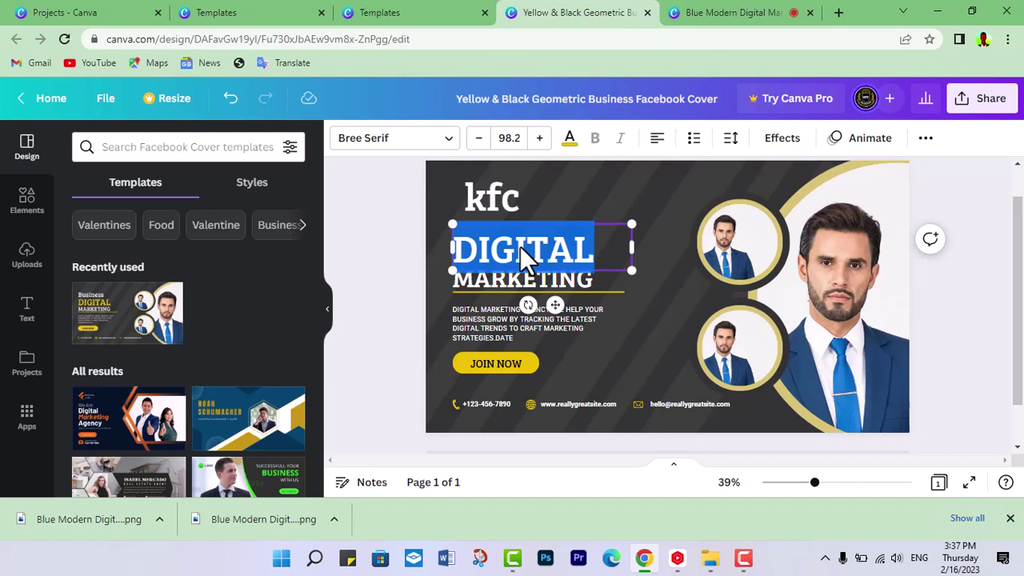
type("SUUQA")
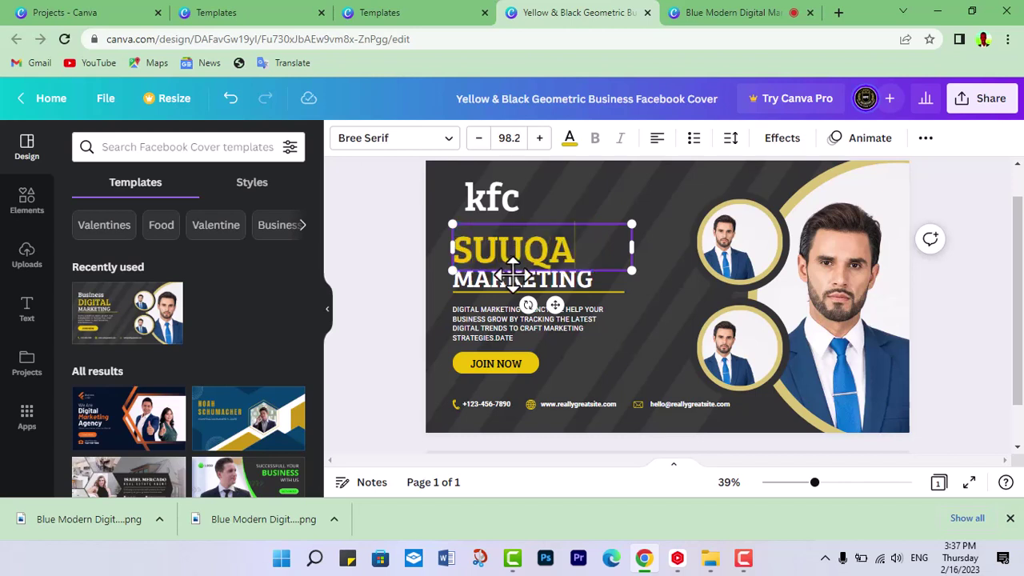
left_click(512, 279)
double_click(513, 278)
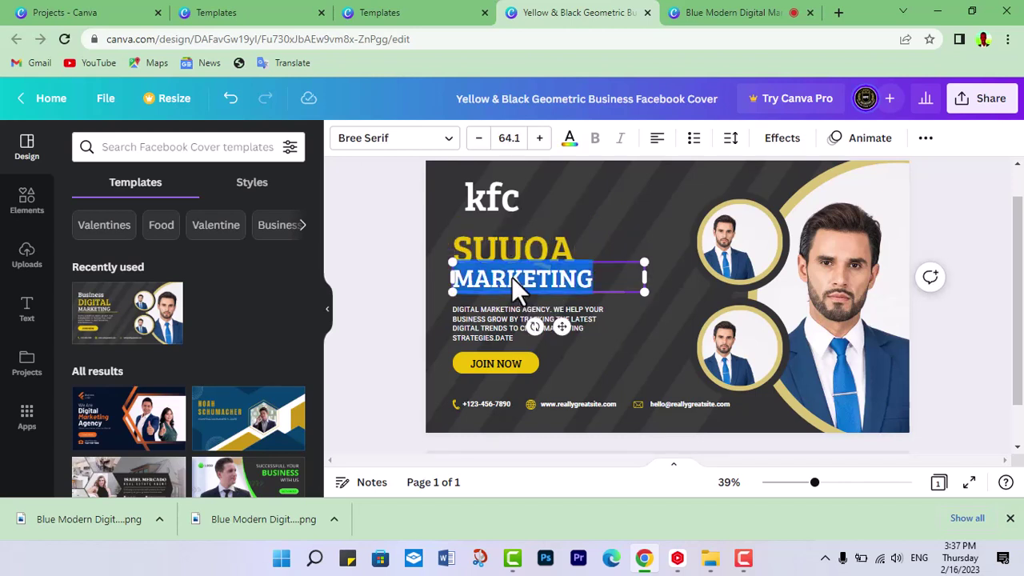
type("BAGAASHA")
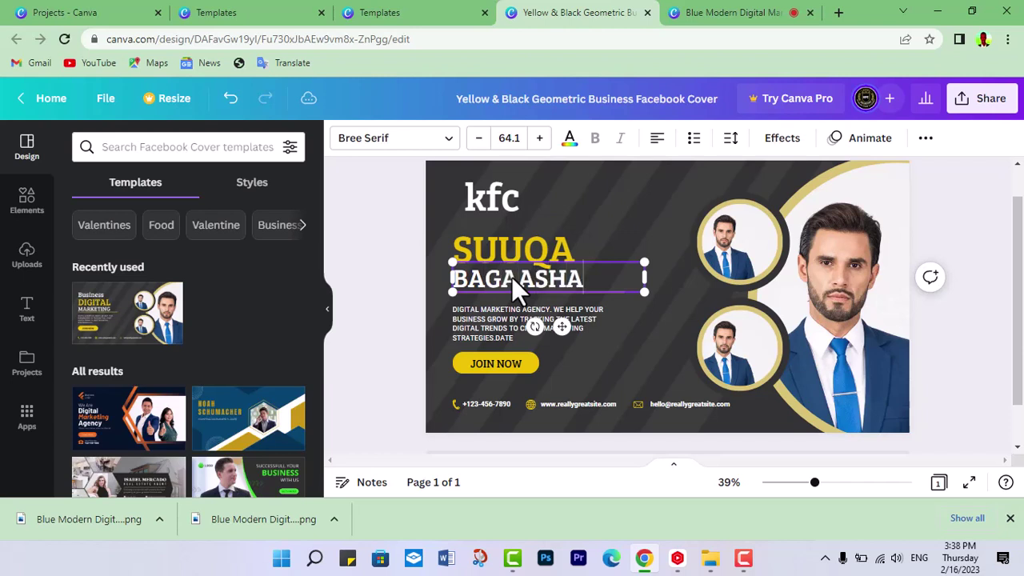
type("K")
key("BackSpace")
key("BackSpace")
key("BackSpace")
type("KA")
left_click(476, 318)
Rewrite the description as 'WAXADA KA HELAYSAA DHAMAAN ALAAB TAYO LEH'
type("WAXADA KA HE")
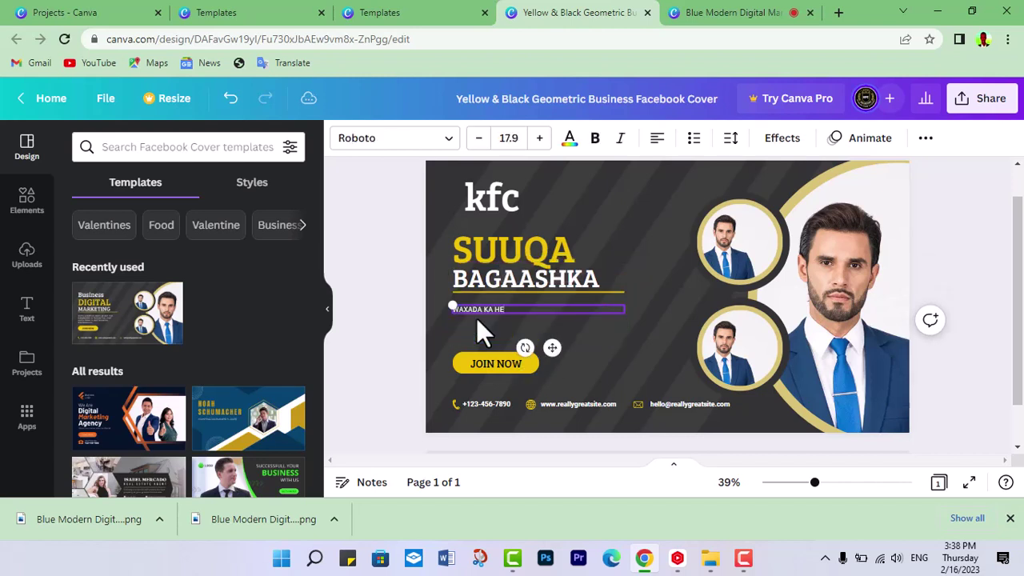
type("LAYSAA DHA")
type("MAAN ALAAB")
type(" TAYO I")
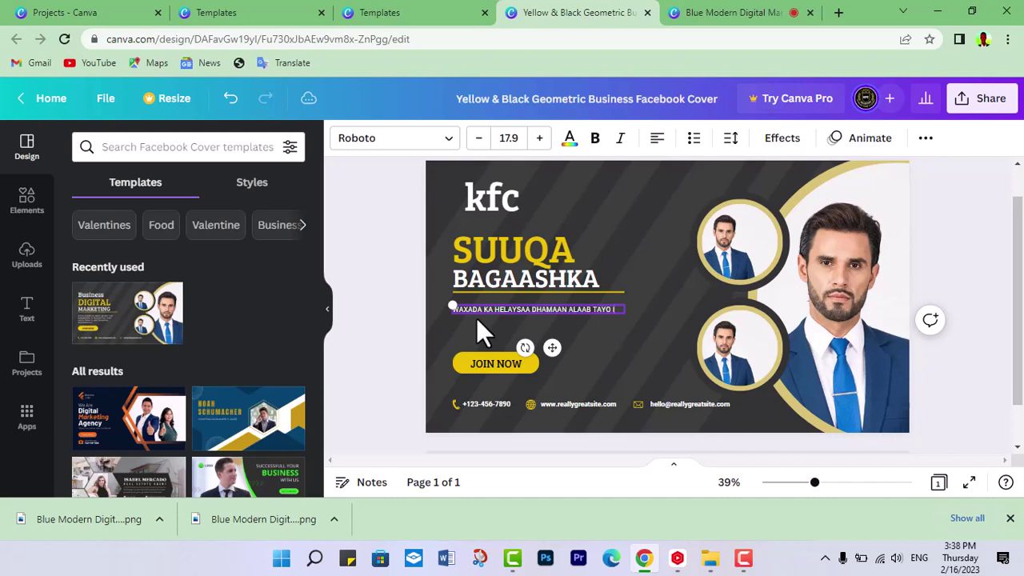
type("YYO")
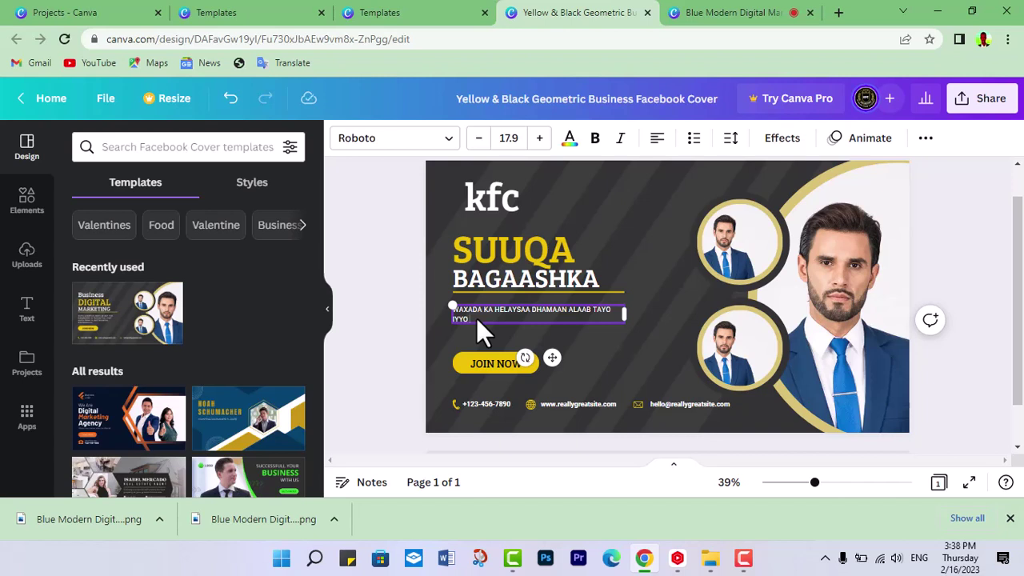
key("BackSpace")
key("BackSpace")
key("BackSpace")
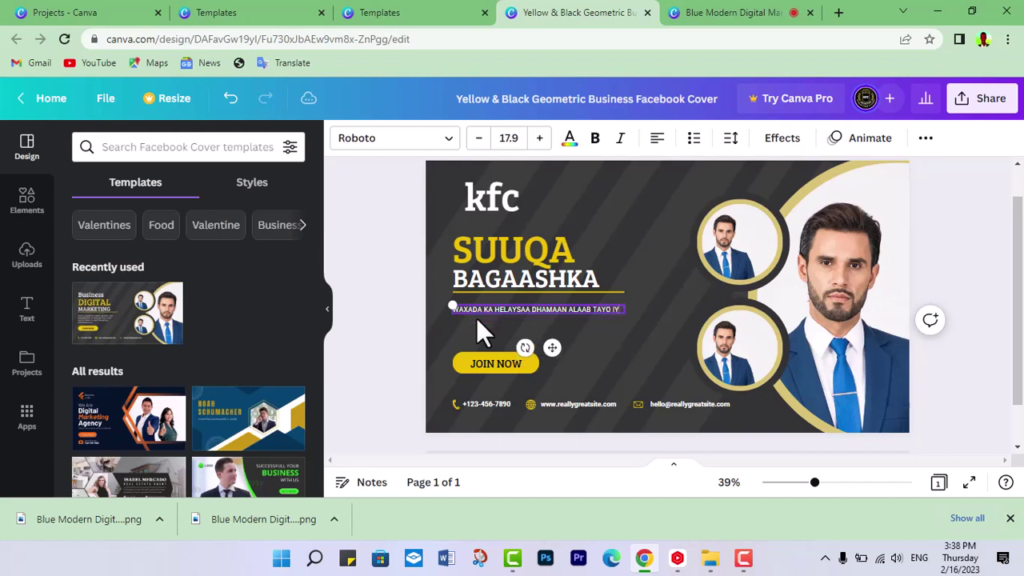
key("BackSpace")
type("LEH")
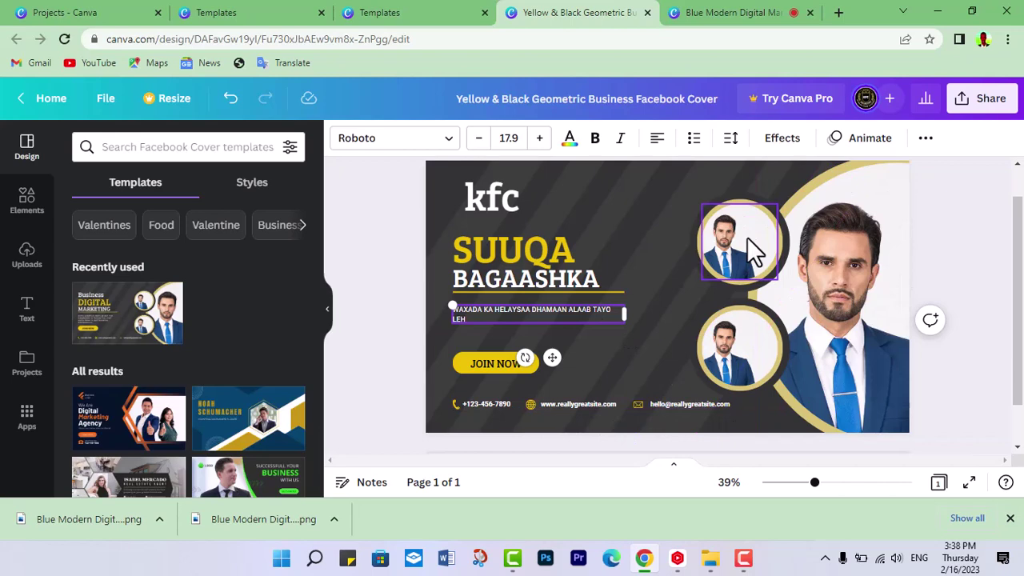
Try the template and Elements searches, then show the Uploads library
left_click(155, 149)
left_click(156, 149)
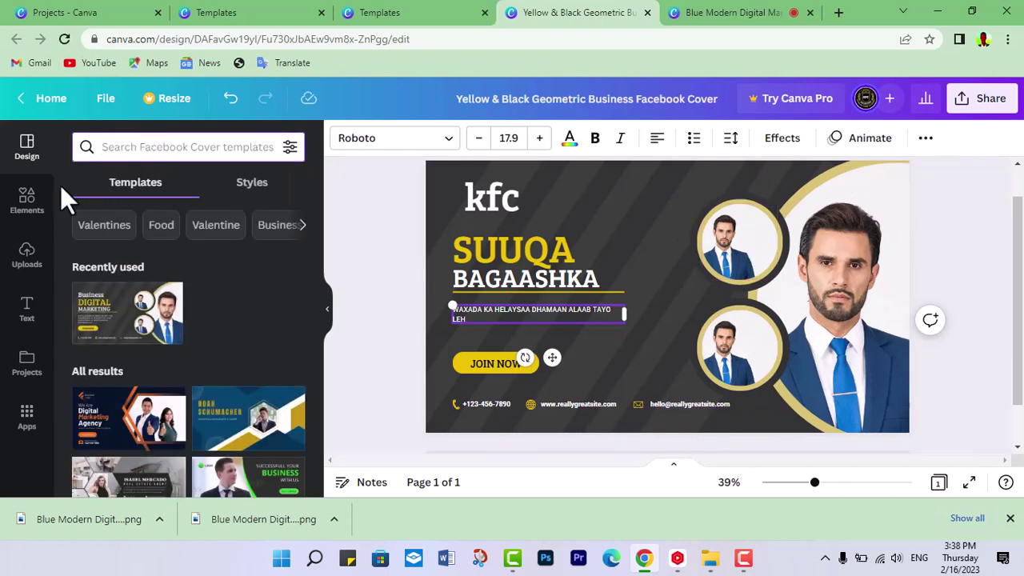
left_click(32, 201)
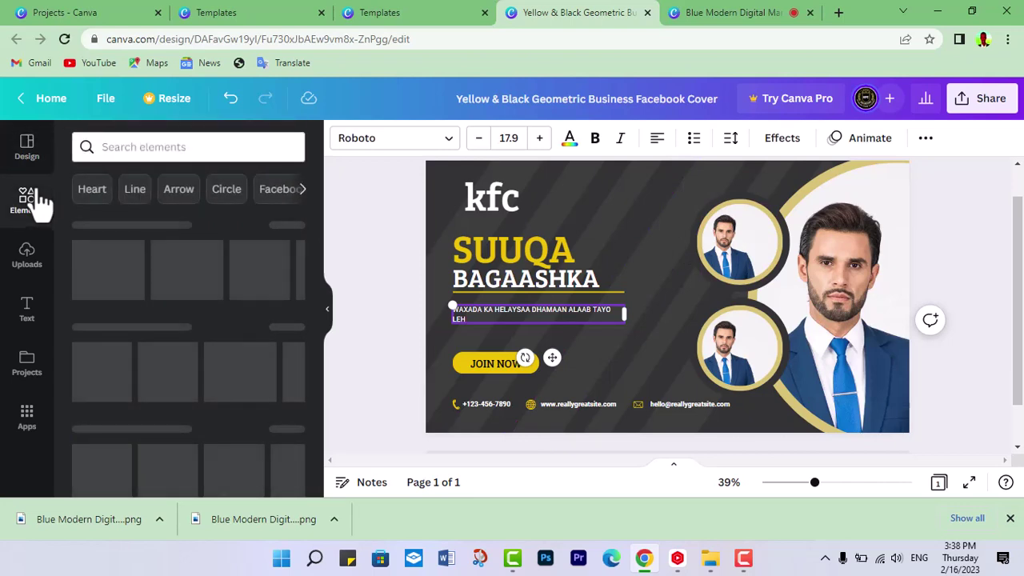
left_click(125, 147)
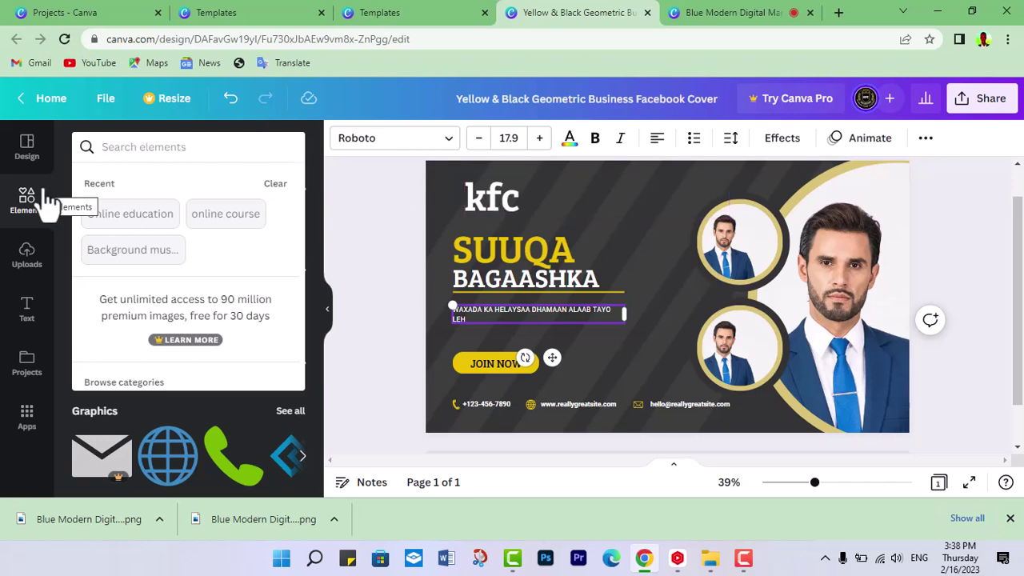
left_click(30, 276)
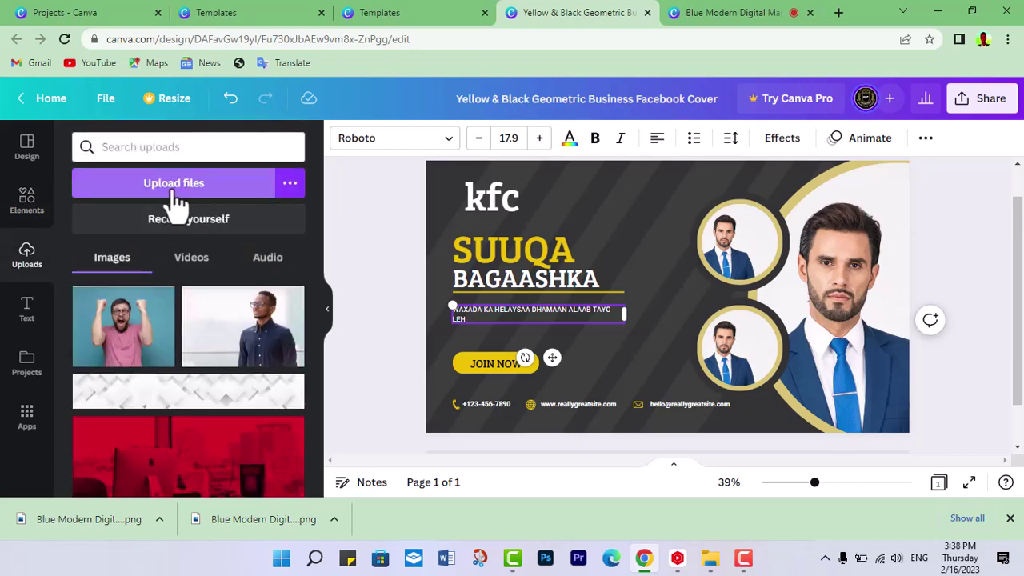
Fill the frames with the cheering-man photo, standing-man photo and KFC logo
left_click_drag(146, 359, 736, 243)
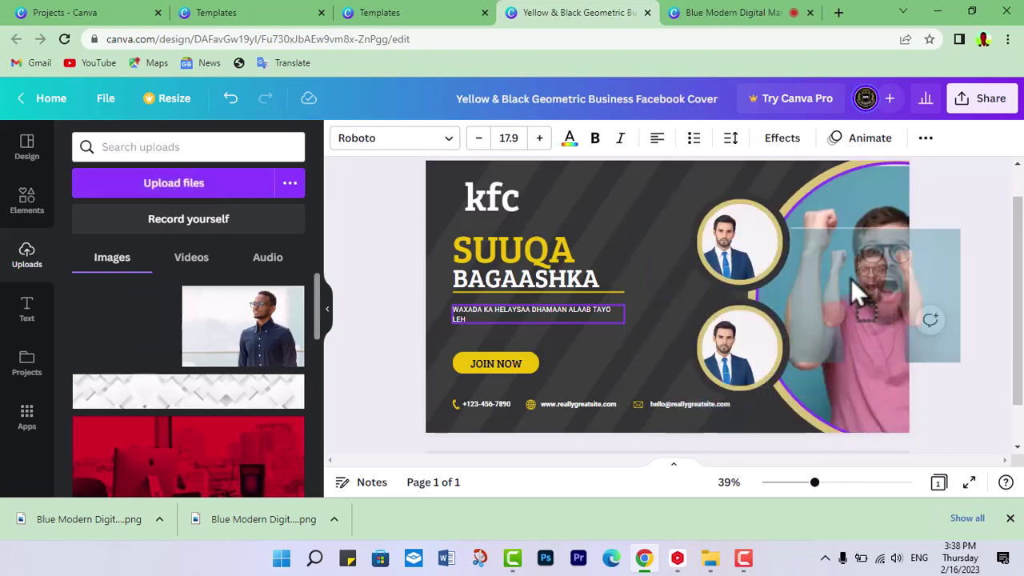
left_click_drag(737, 242, 832, 271)
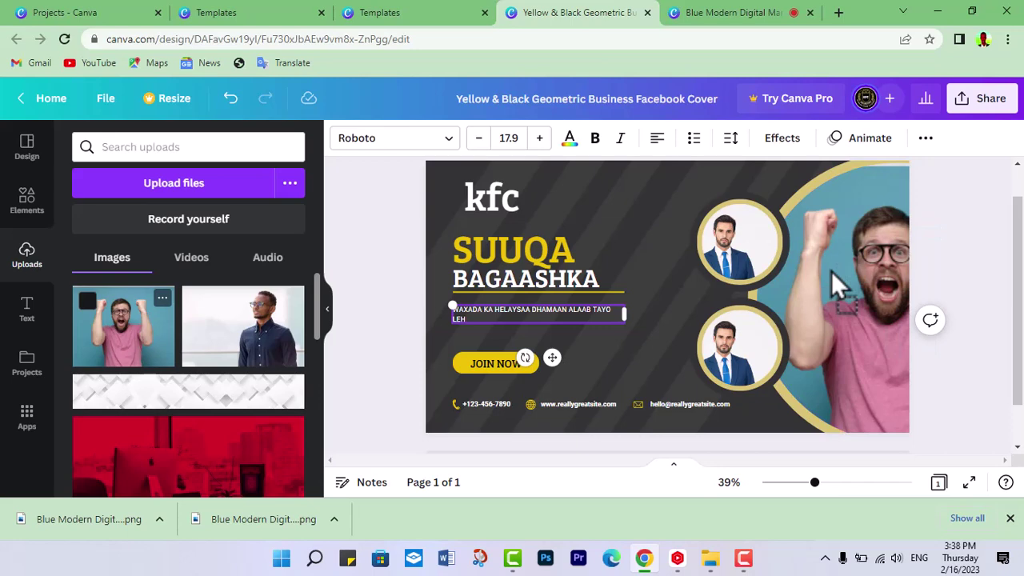
mouse_move(272, 335)
left_mouse_down()
mouse_move(861, 261)
mouse_move(769, 223)
left_mouse_up()
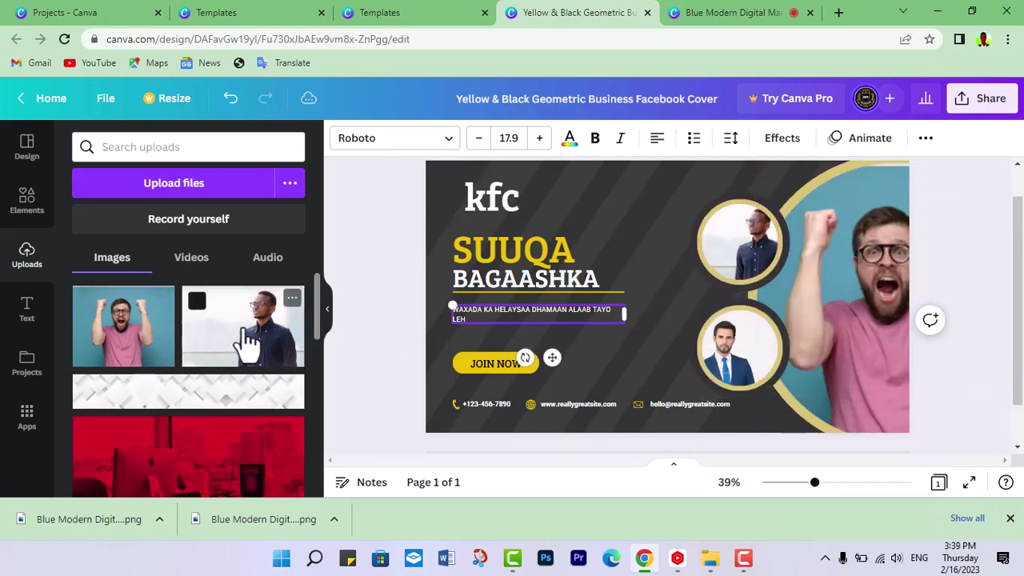
left_click_drag(240, 338, 755, 243)
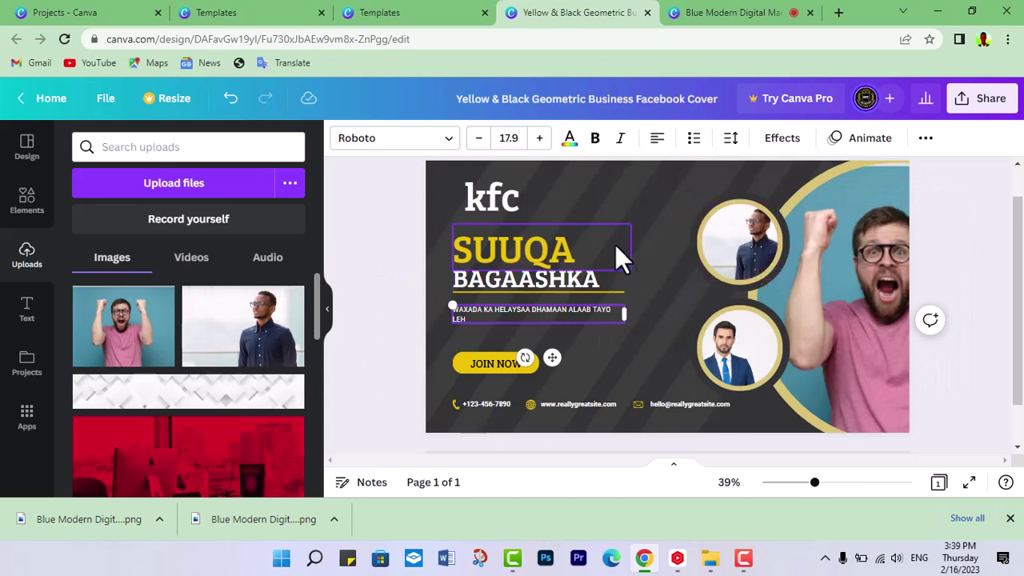
left_click_drag(317, 324, 309, 477)
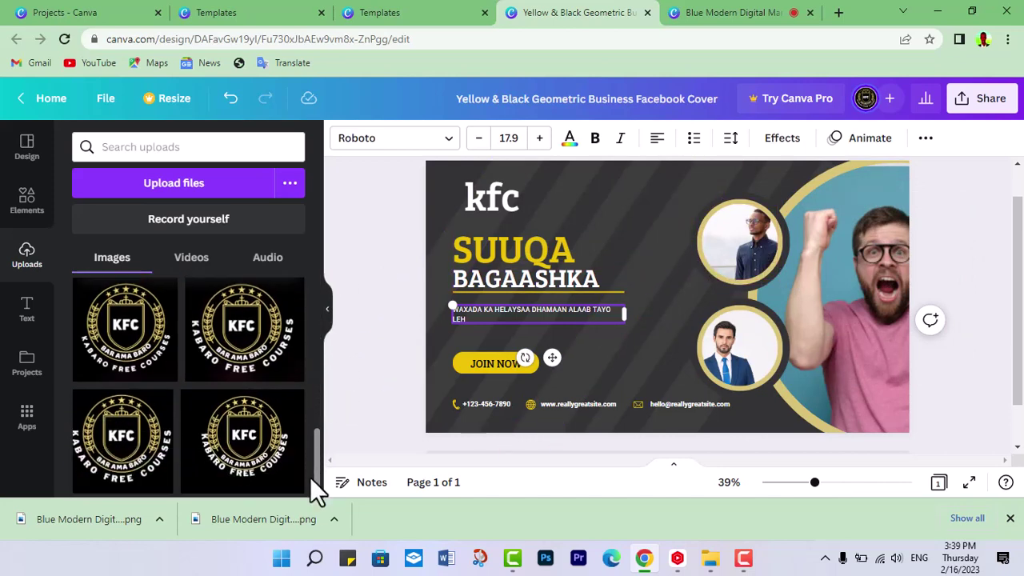
left_click_drag(734, 344, 735, 345)
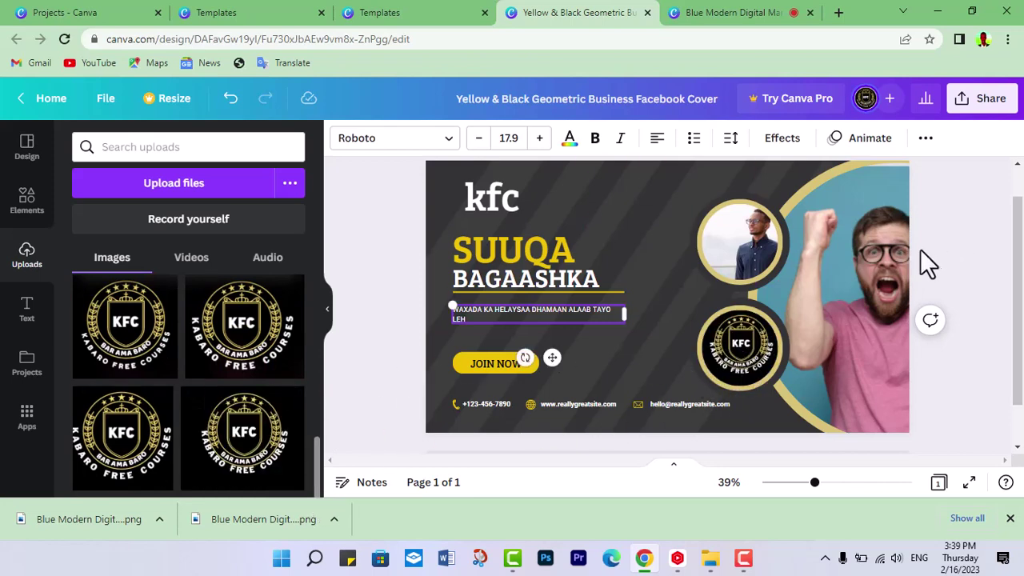
Reposition the main cheering-man photo within its frame and deselect it
mouse_move(880, 257)
left_mouse_down()
mouse_move(840, 264)
mouse_move(848, 247)
left_mouse_up()
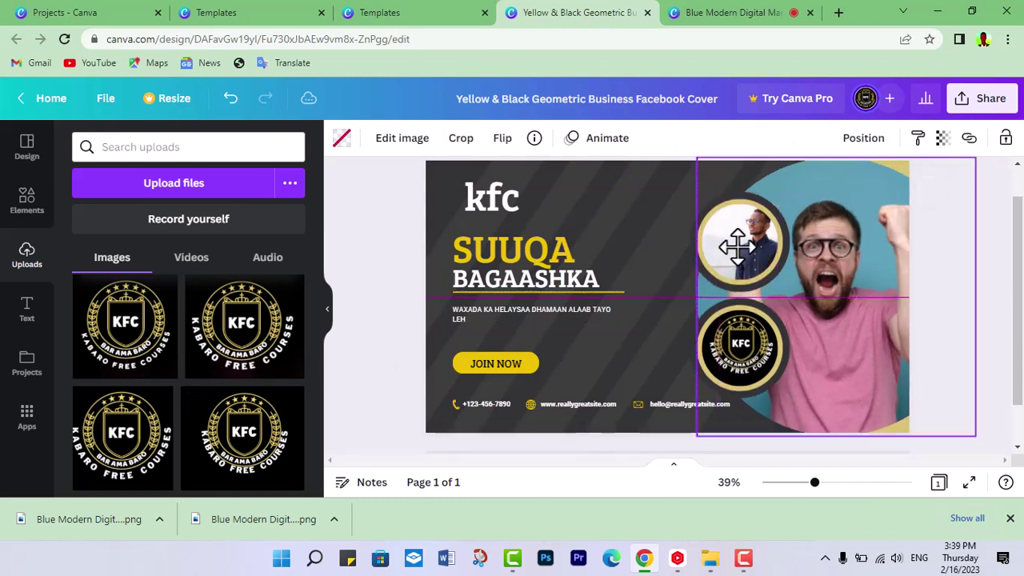
left_click_drag(764, 256, 770, 254)
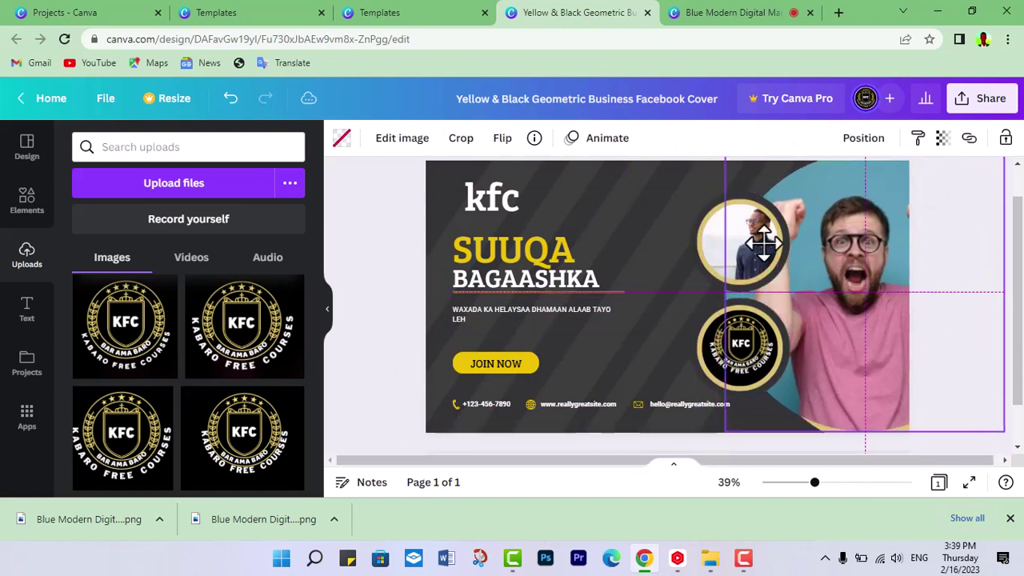
left_click(383, 307)
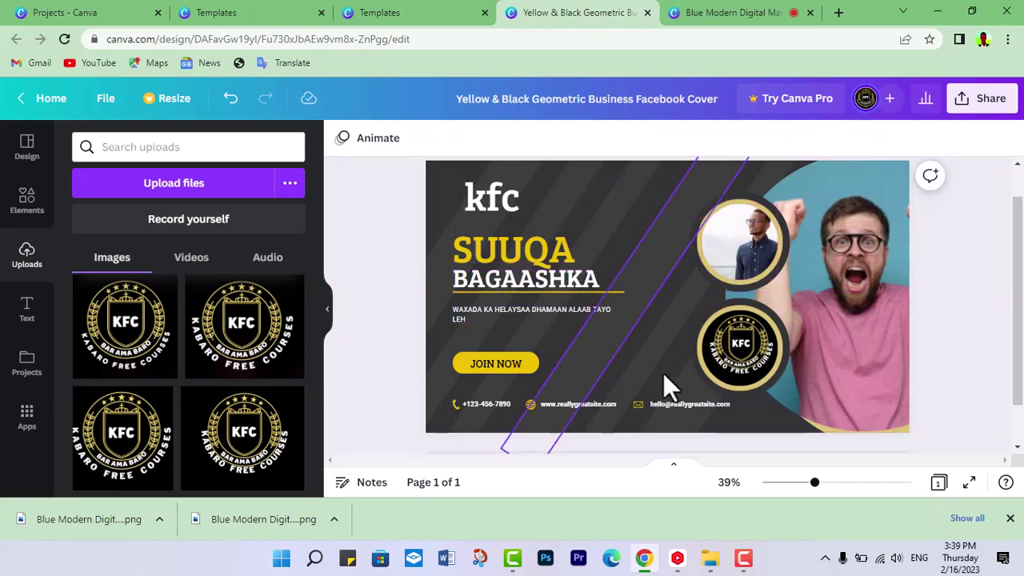
left_click(26, 156)
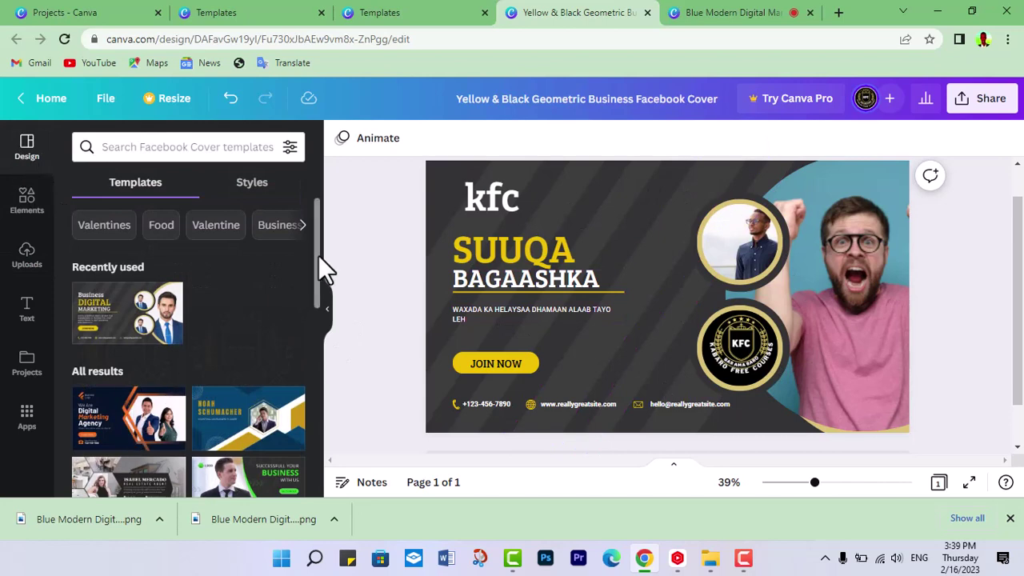
scroll(317, 272, "down", 1)
scroll(316, 282, "down", 1)
scroll(316, 285, "down", 1)
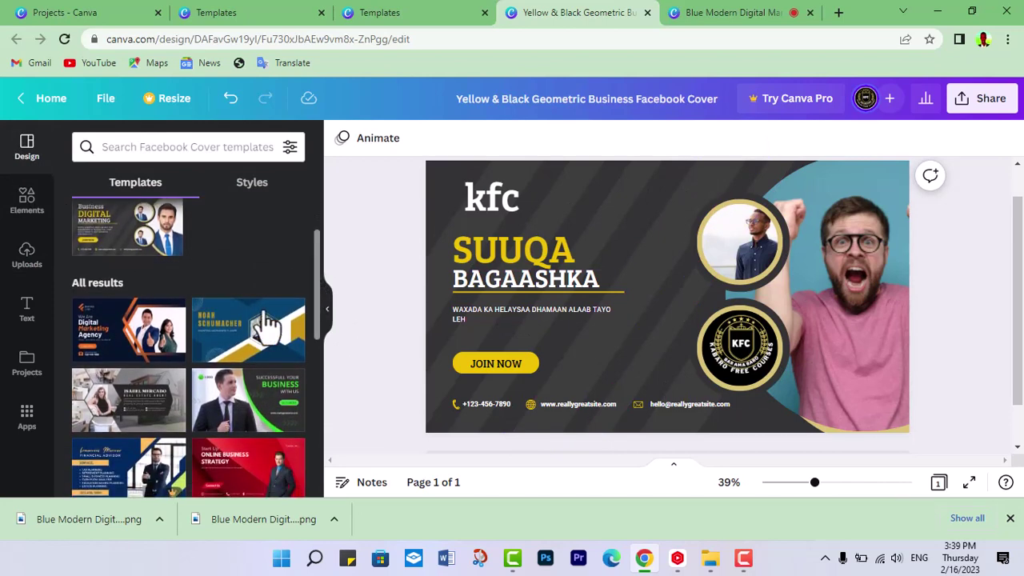
left_click_drag(264, 324, 480, 324)
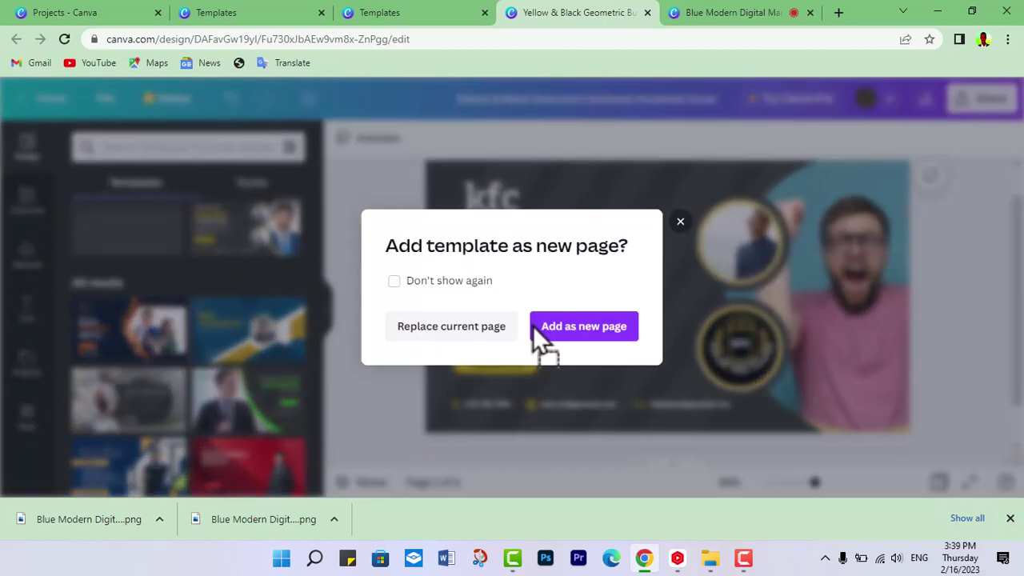
left_click(560, 343)
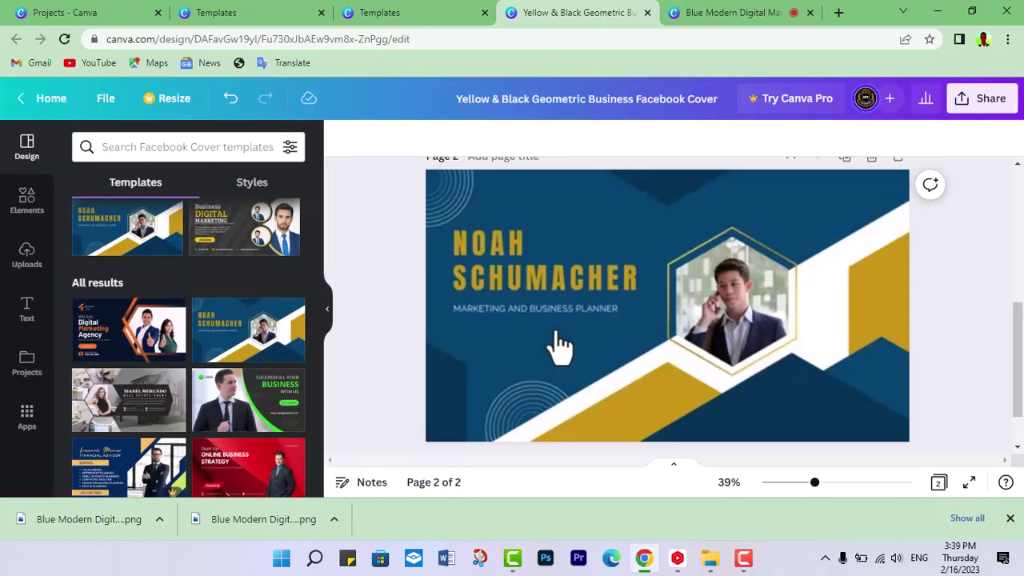
left_click(560, 344)
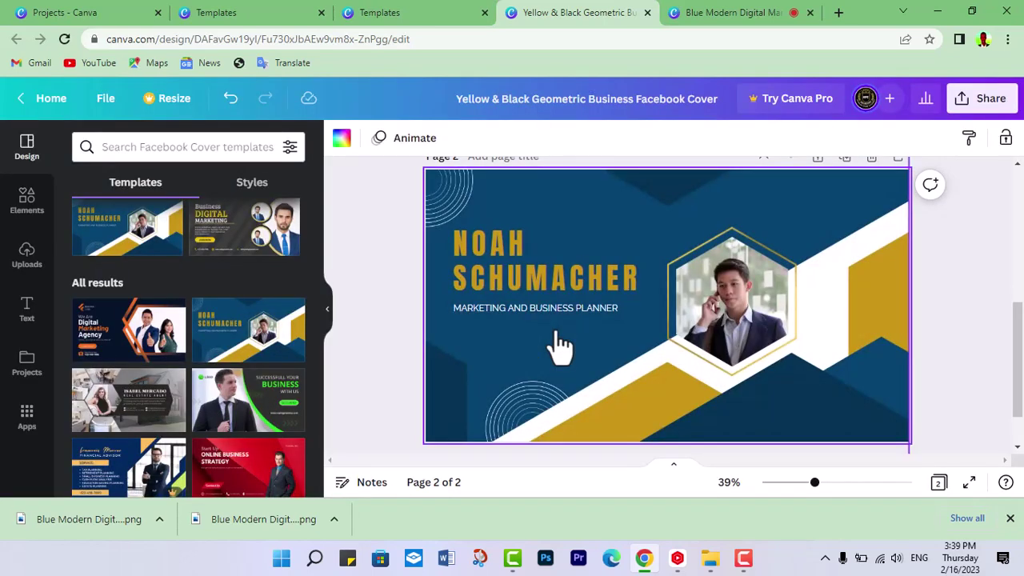
mouse_move(317, 273)
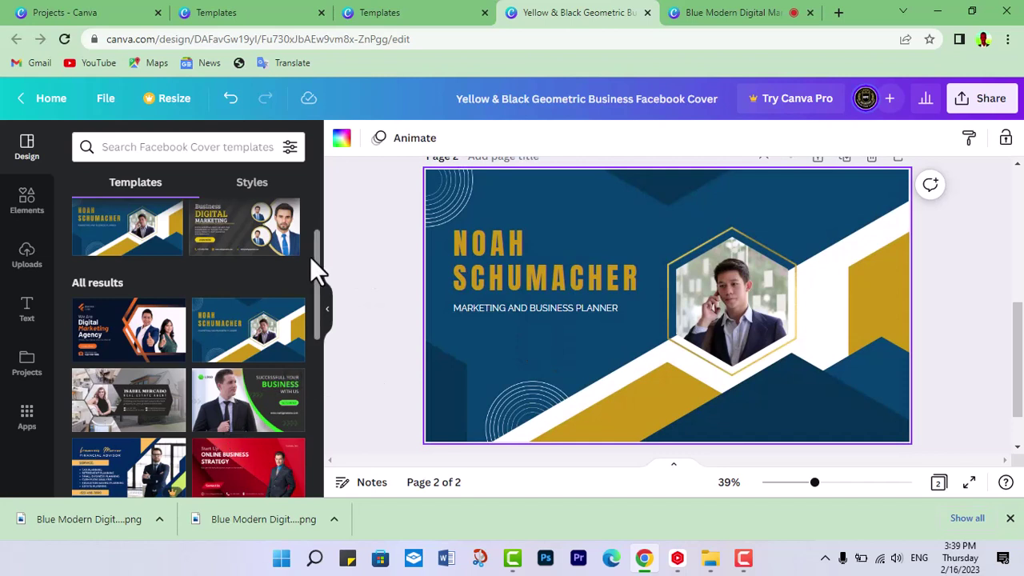
left_click_drag(317, 281, 313, 402)
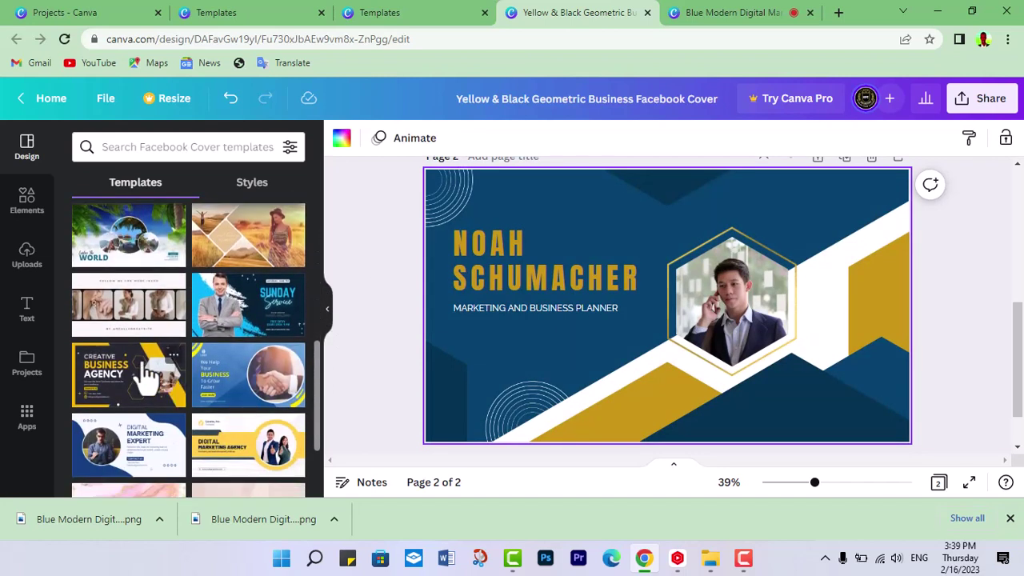
left_click_drag(144, 371, 573, 337)
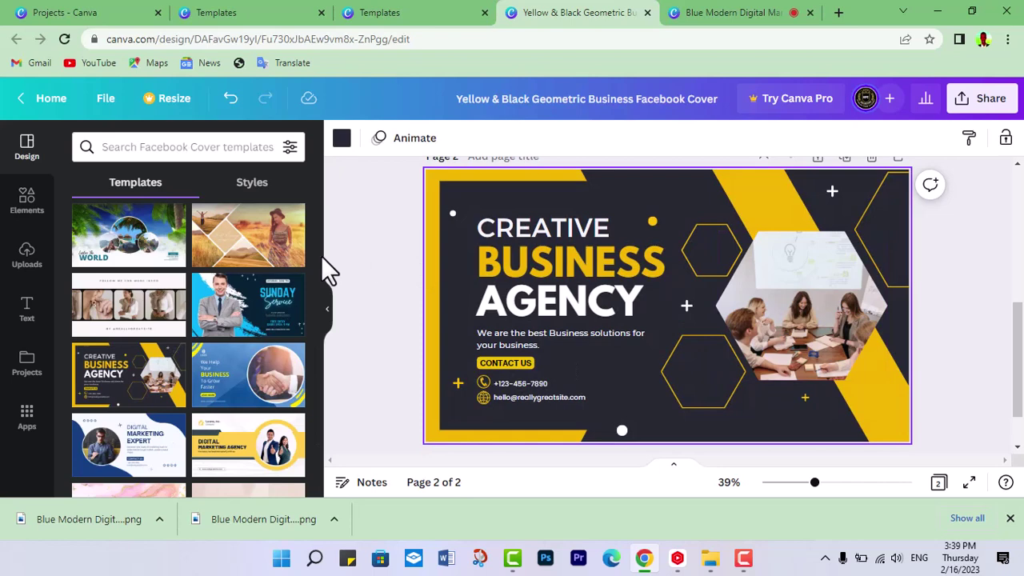
Add a recently used illustration to the cover, then delete it
left_click(29, 215)
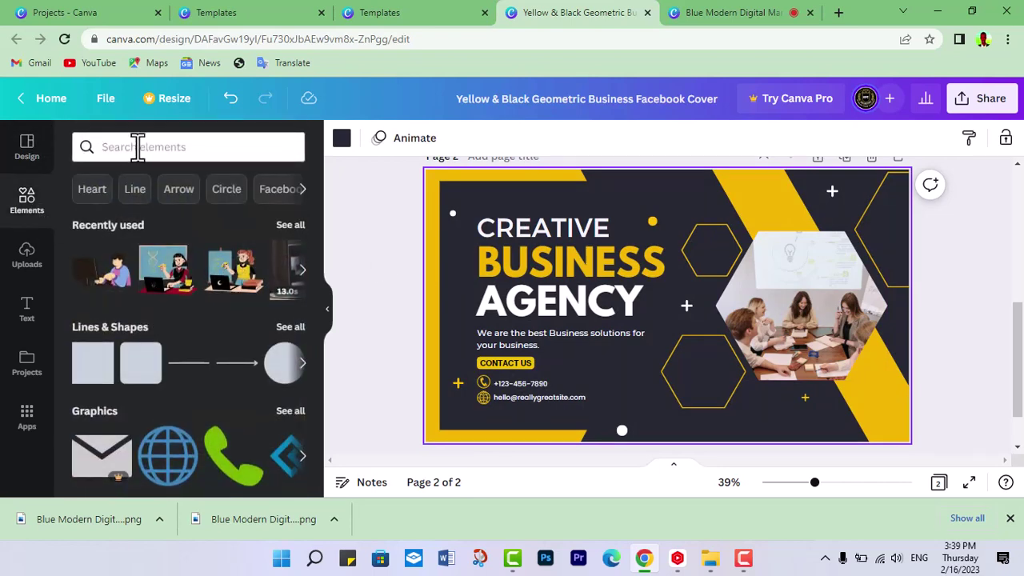
left_click_drag(125, 271, 658, 293)
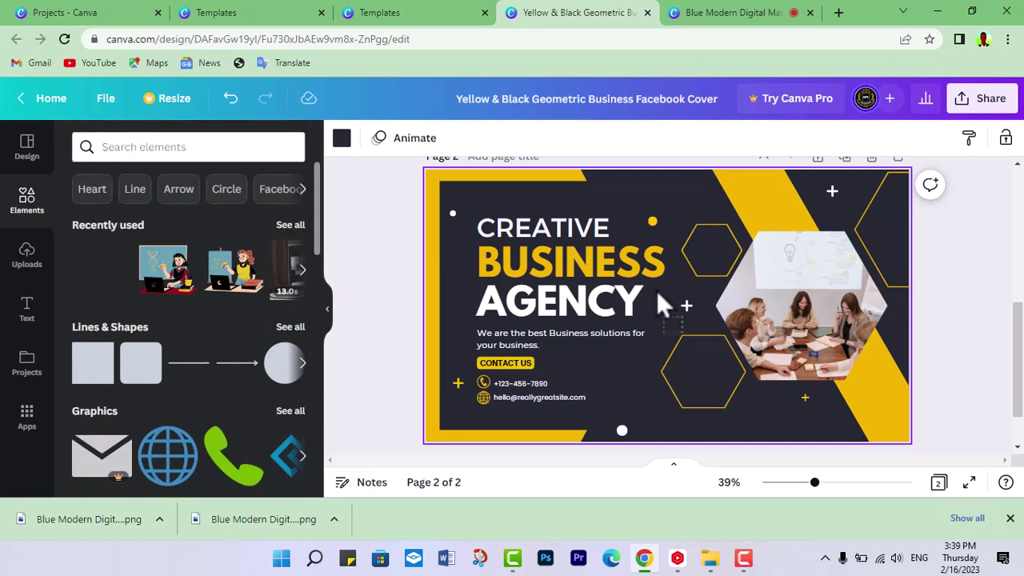
left_click_drag(815, 315, 814, 314)
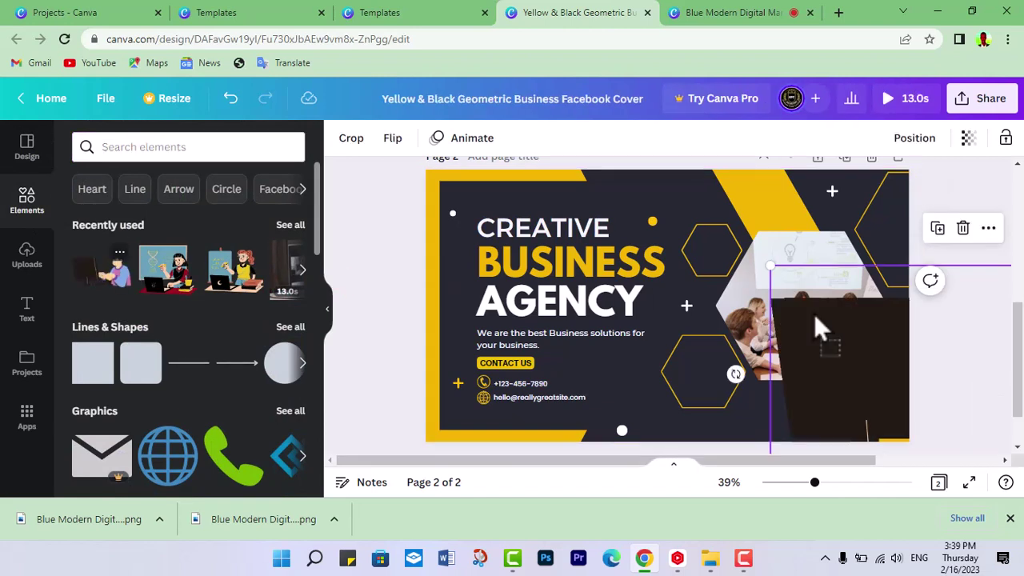
key("Delete")
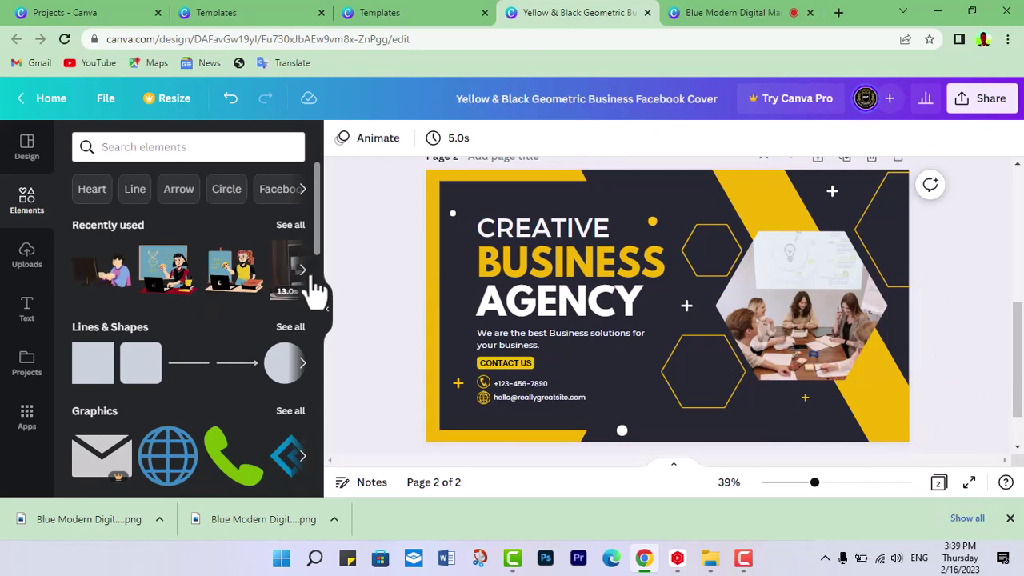
Search elements for 'Online education', then trim the query to 'Online'
mouse_move(315, 216)
left_mouse_down()
mouse_move(318, 369)
mouse_move(303, 151)
left_mouse_up()
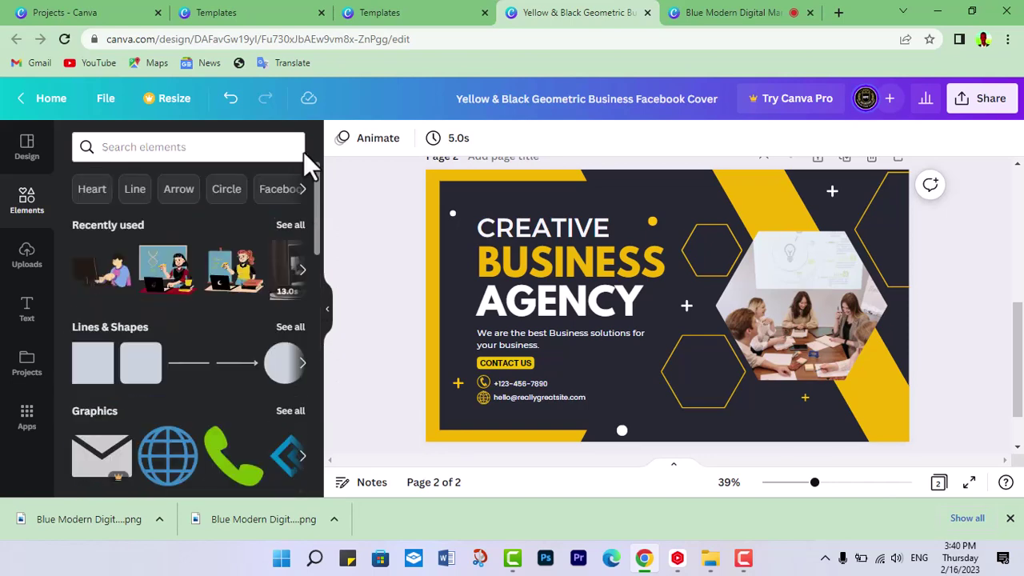
left_click(179, 144)
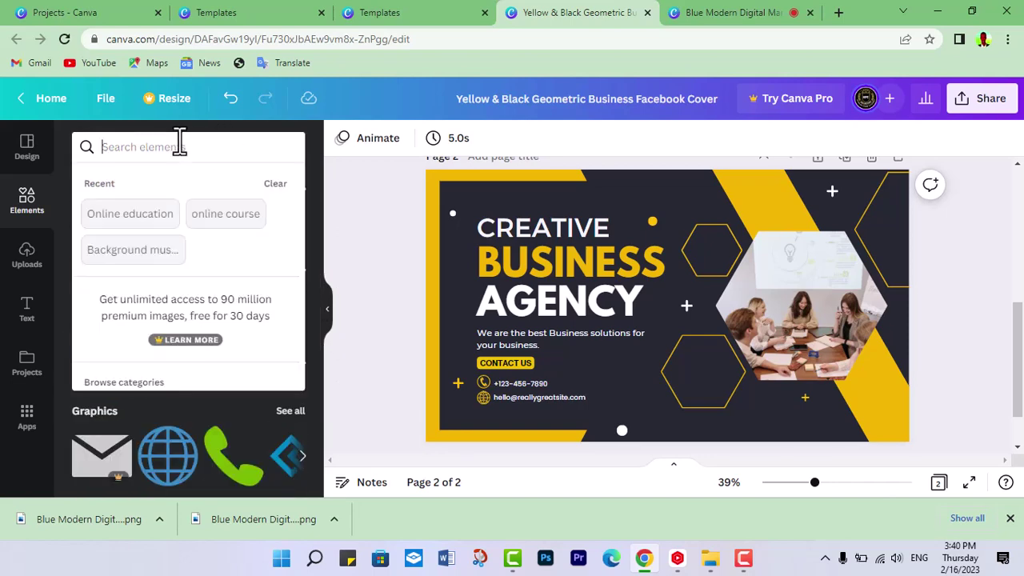
left_click(136, 222)
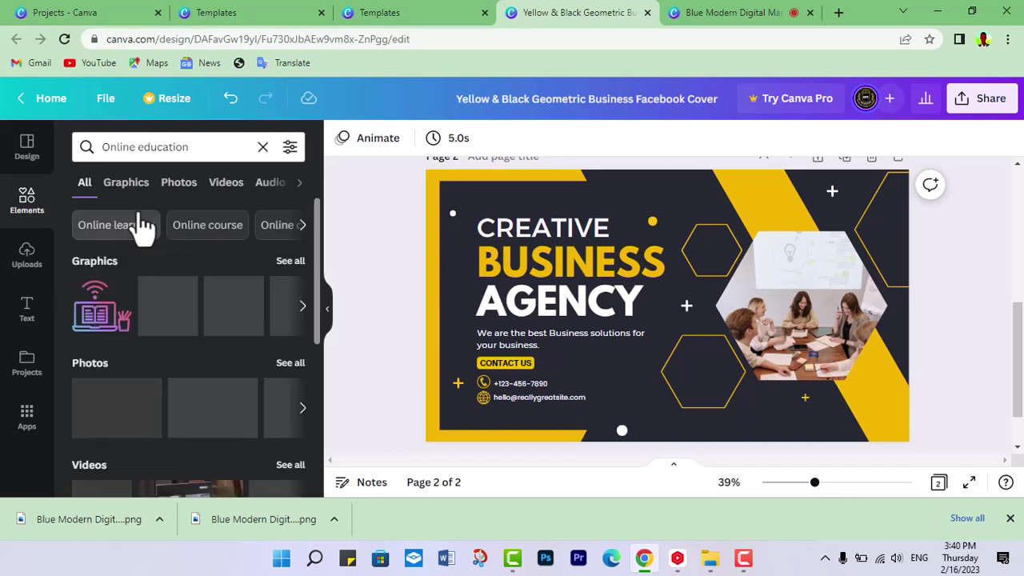
left_click(181, 148)
left_click_drag(184, 147, 133, 146)
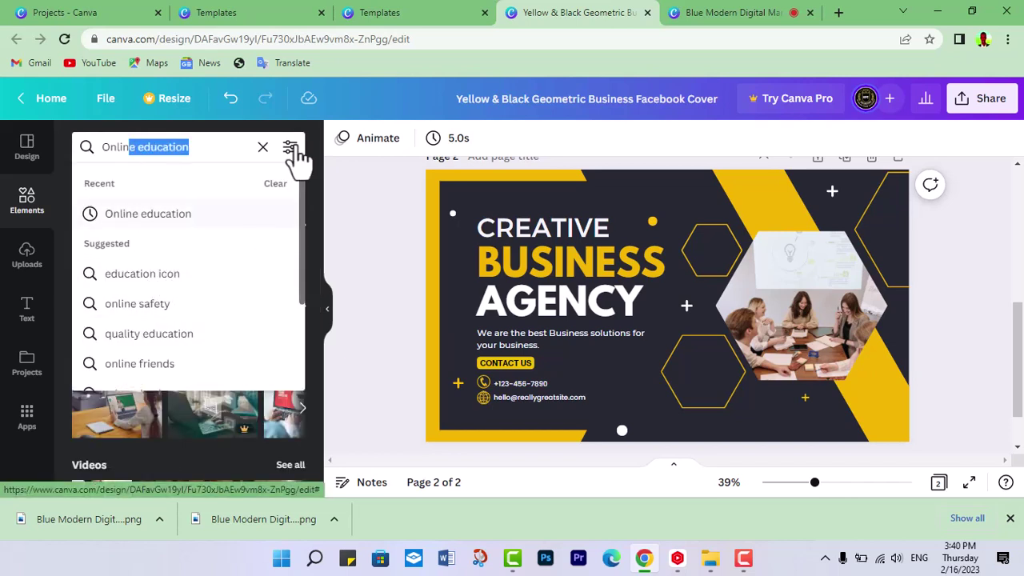
left_click(398, 49)
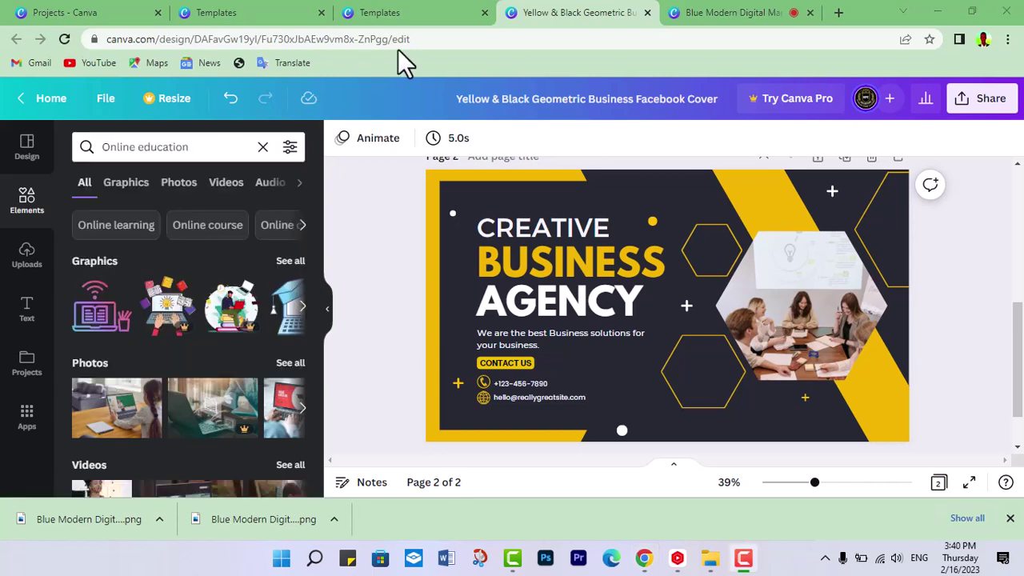
left_click(192, 146)
left_click_drag(195, 147, 143, 147)
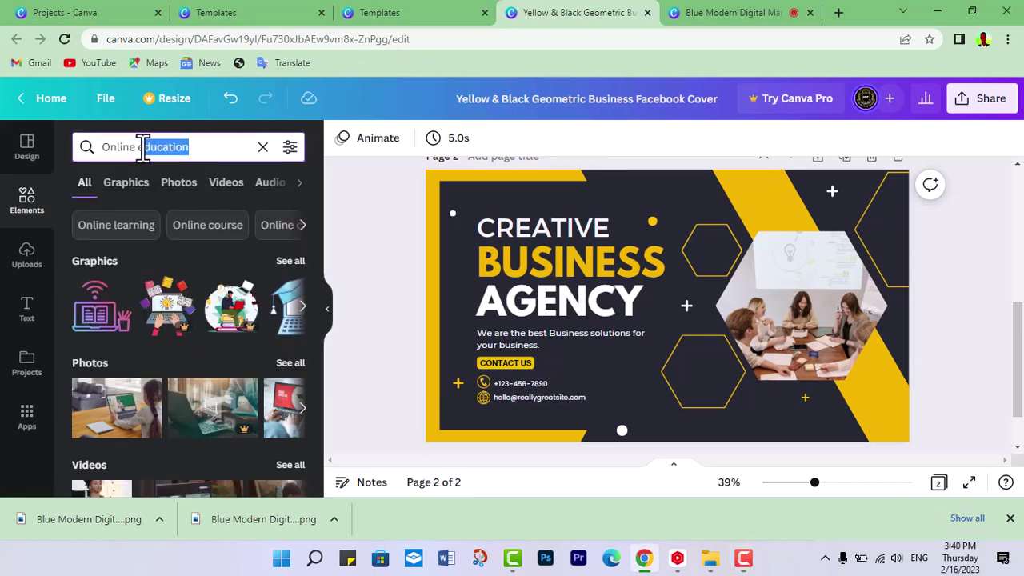
key("BackSpace")
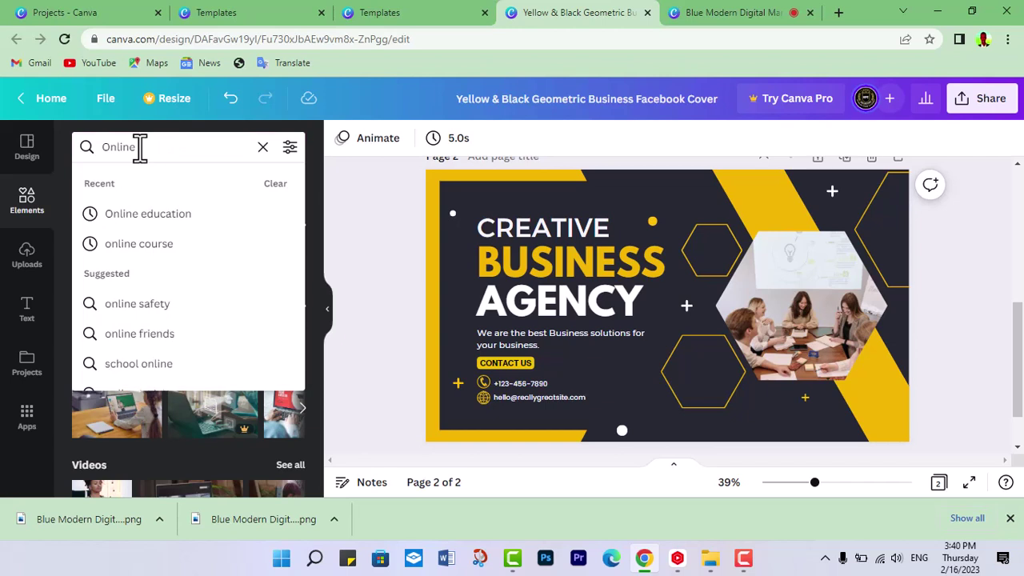
Search elements for 'Online class' and drop the laptop photo into the hexagon frame
left_click(198, 364)
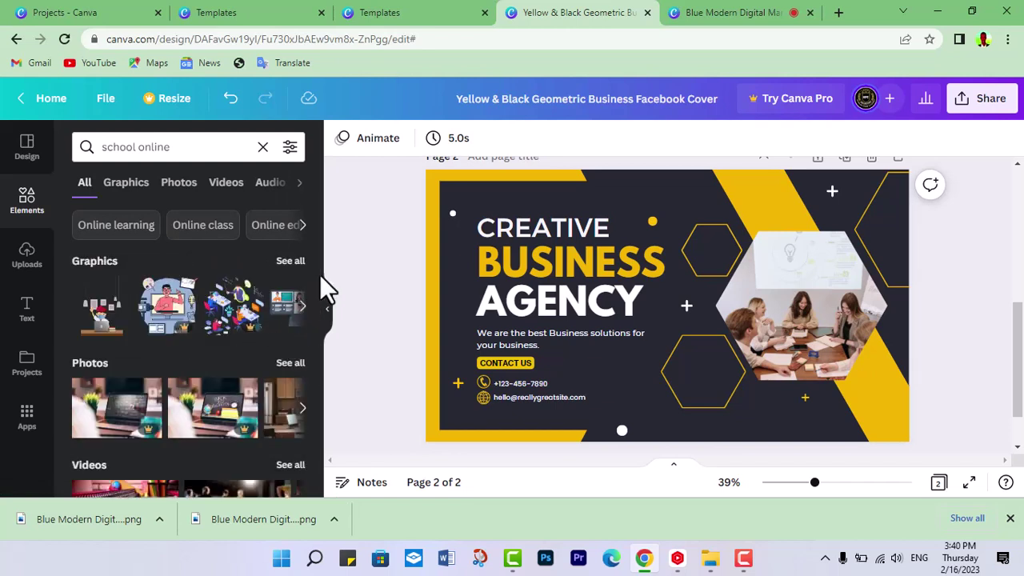
mouse_move(319, 277)
left_mouse_down()
mouse_move(314, 469)
mouse_move(296, 218)
left_mouse_up()
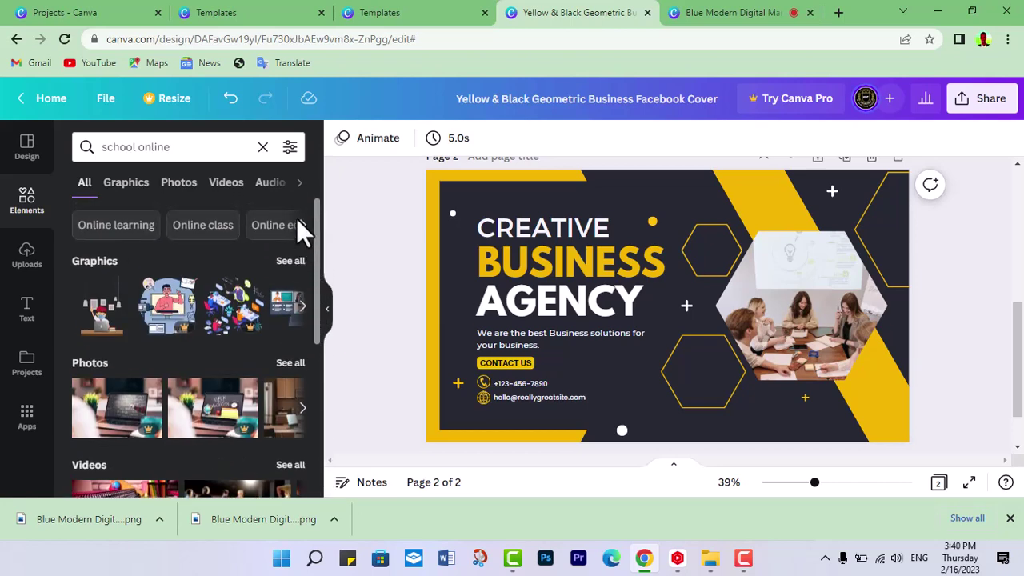
left_click(208, 228)
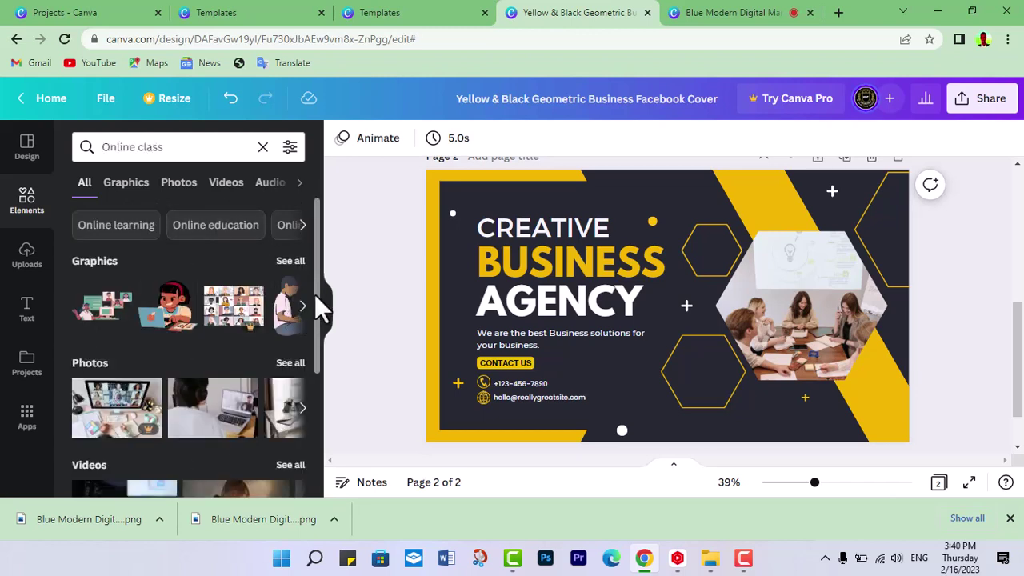
mouse_move(209, 421)
left_mouse_down()
mouse_move(786, 310)
mouse_move(780, 297)
left_mouse_up()
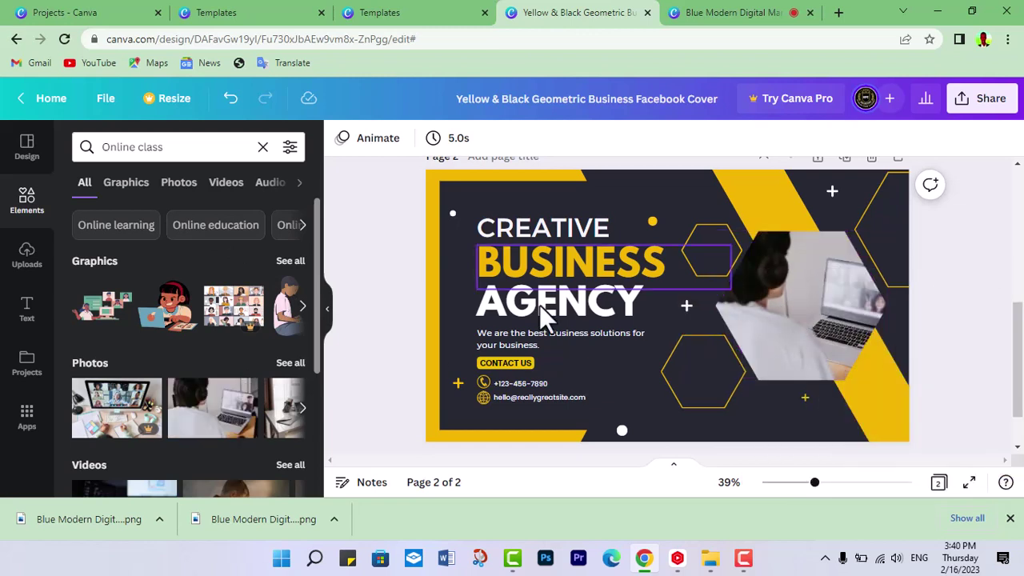
Replace the hexagon's photo with the 1:09 online-class video
scroll(317, 275, "down", 1)
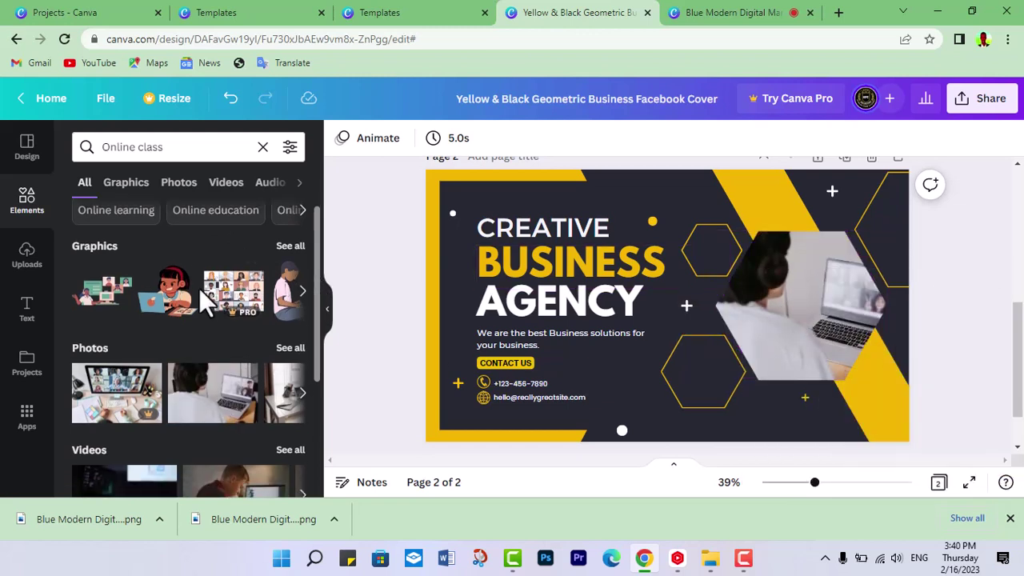
mouse_move(172, 290)
left_mouse_down()
mouse_move(769, 258)
mouse_move(16, 360)
left_mouse_up()
scroll(317, 344, "down", 2)
scroll(320, 371, "down", 1)
scroll(320, 392, "down", 1)
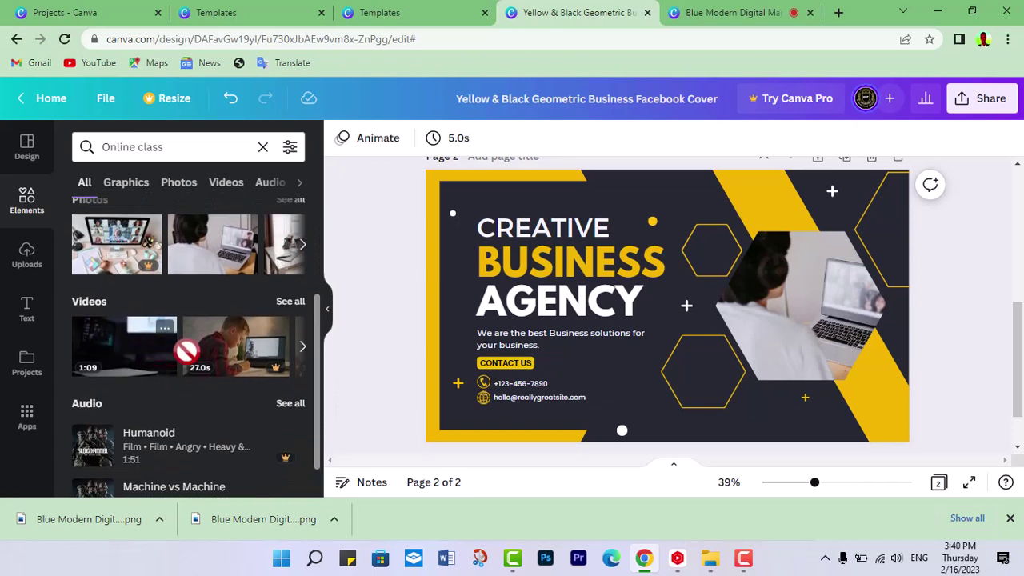
left_click_drag(124, 340, 775, 289)
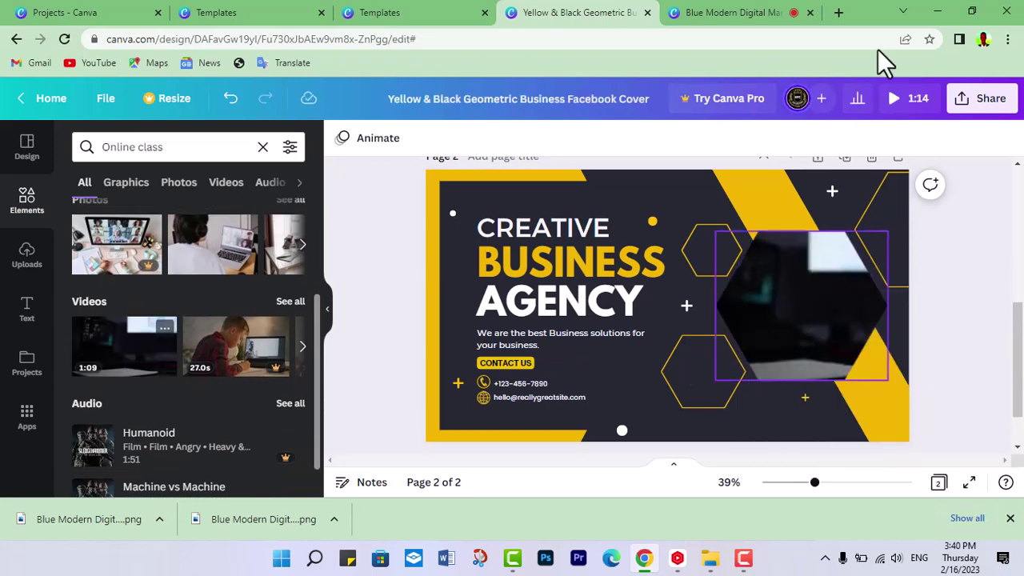
left_click(893, 105)
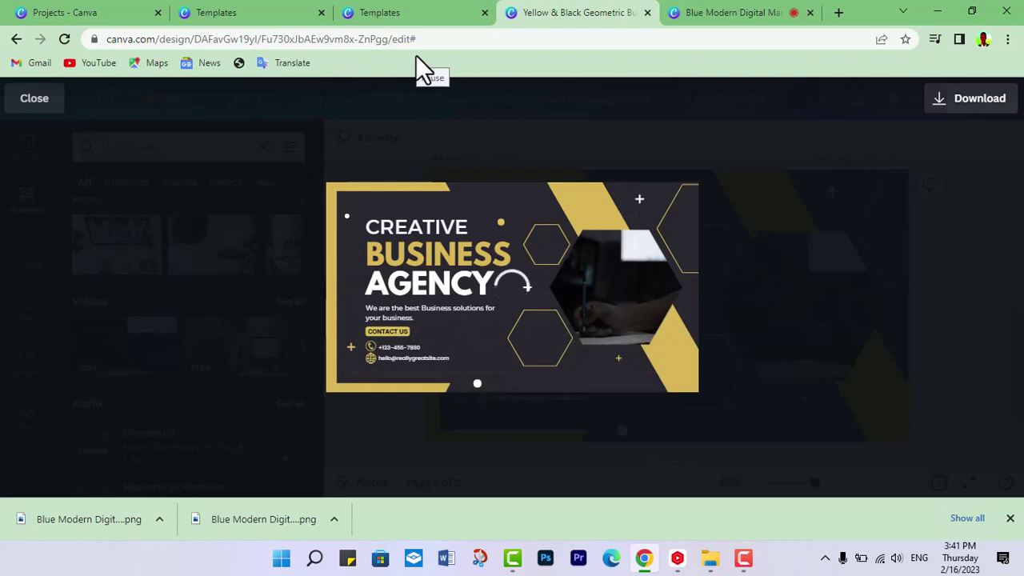
key("Escape")
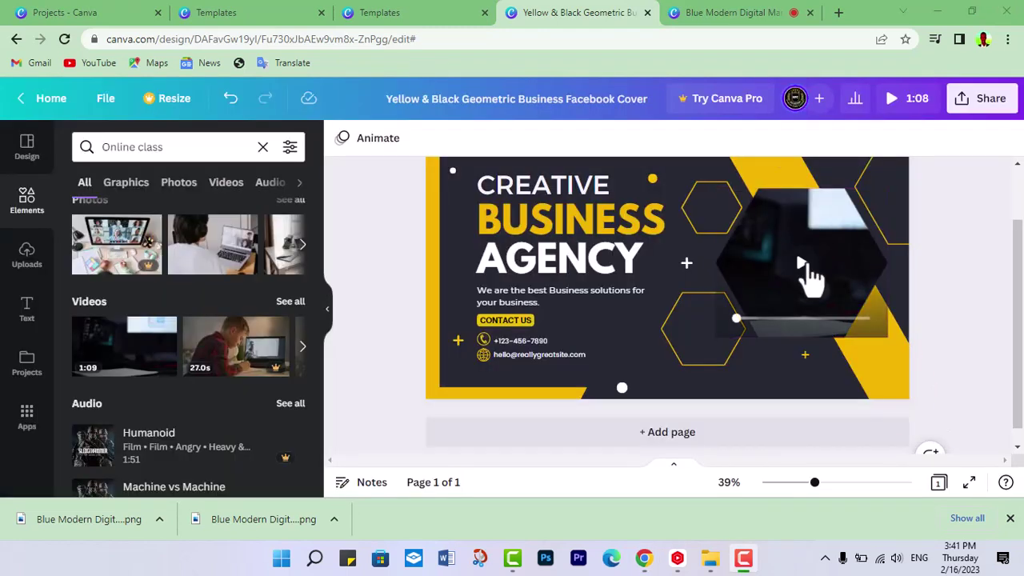
left_click(803, 264)
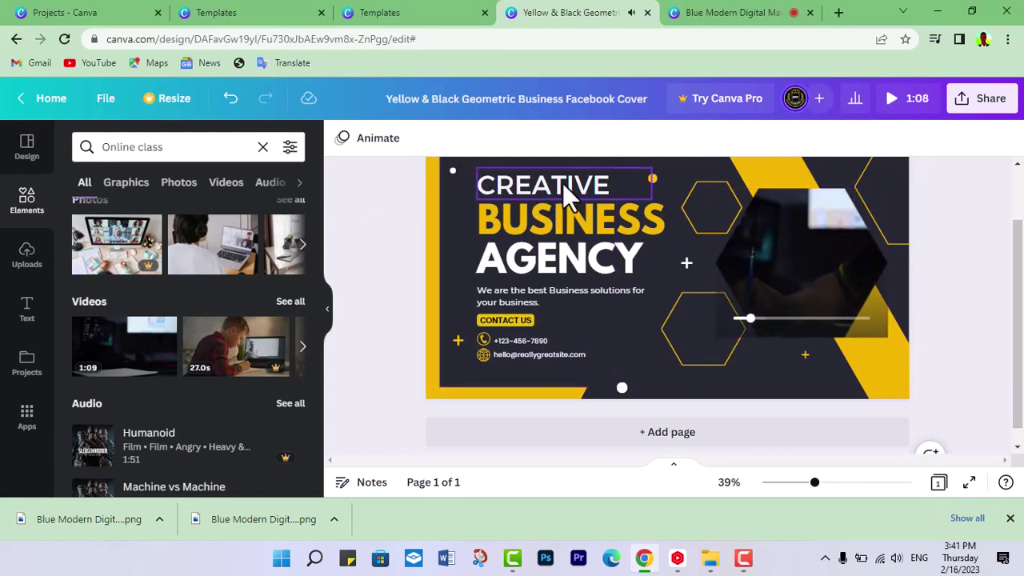
left_click(770, 276)
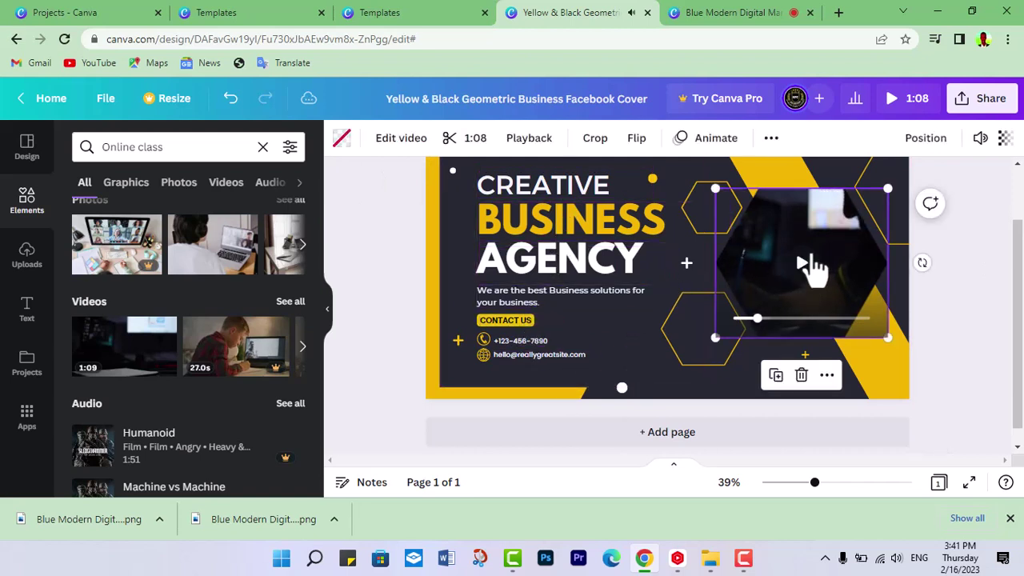
Download the cover as a JPG, saving the download settings for next time
left_click(982, 102)
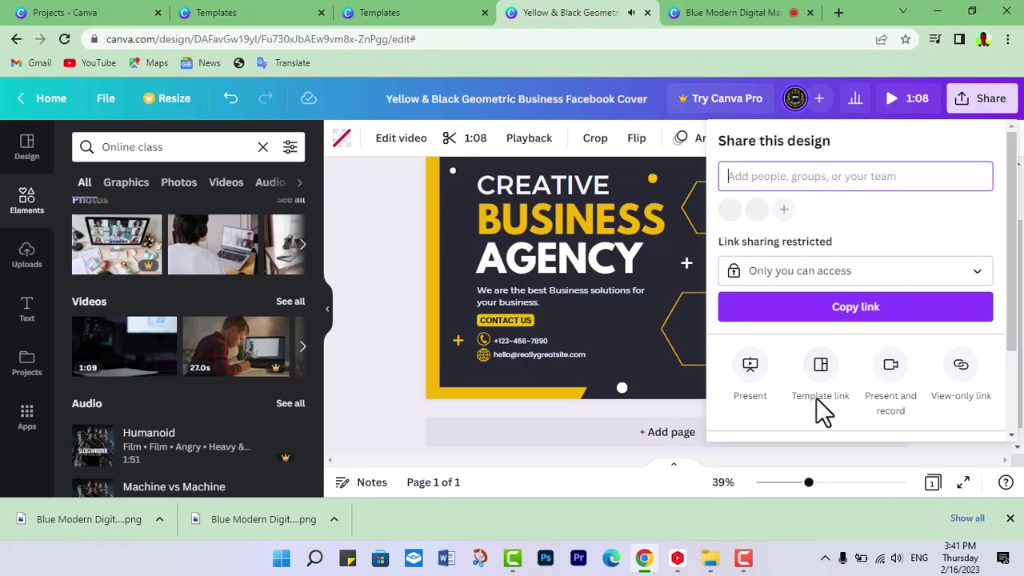
left_click_drag(1013, 258, 1010, 343)
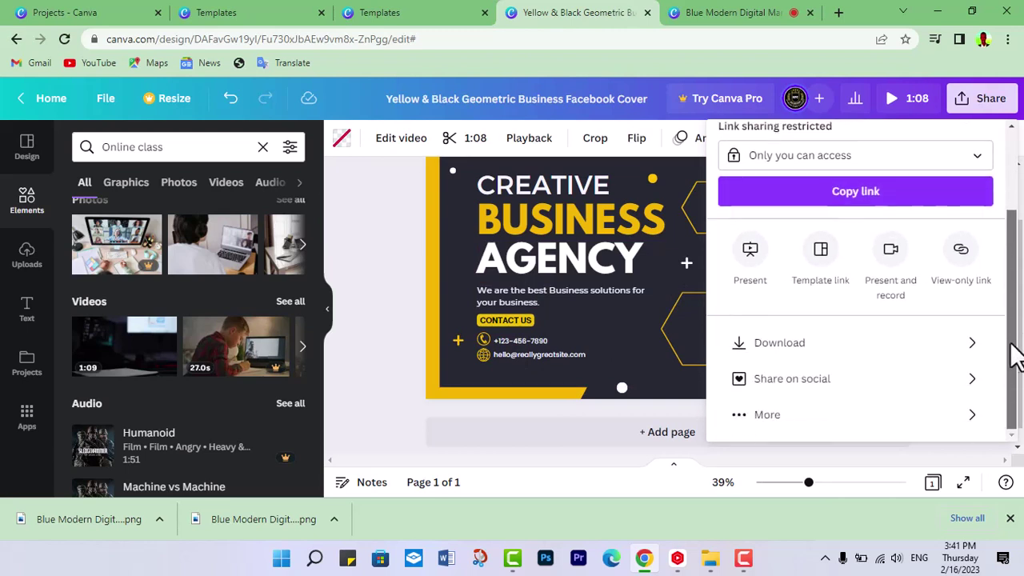
left_click(816, 352)
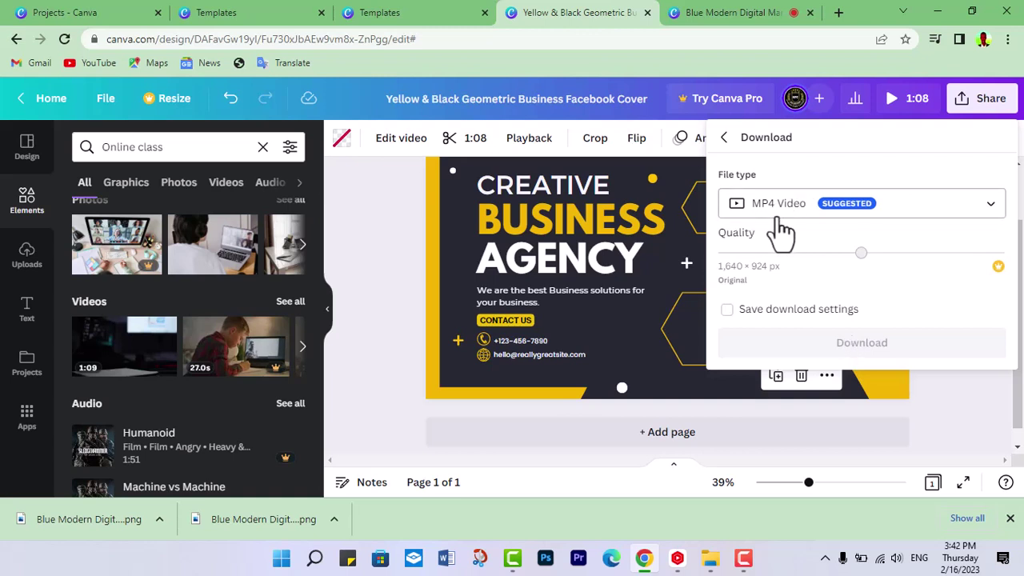
left_click(732, 314)
left_click(992, 210)
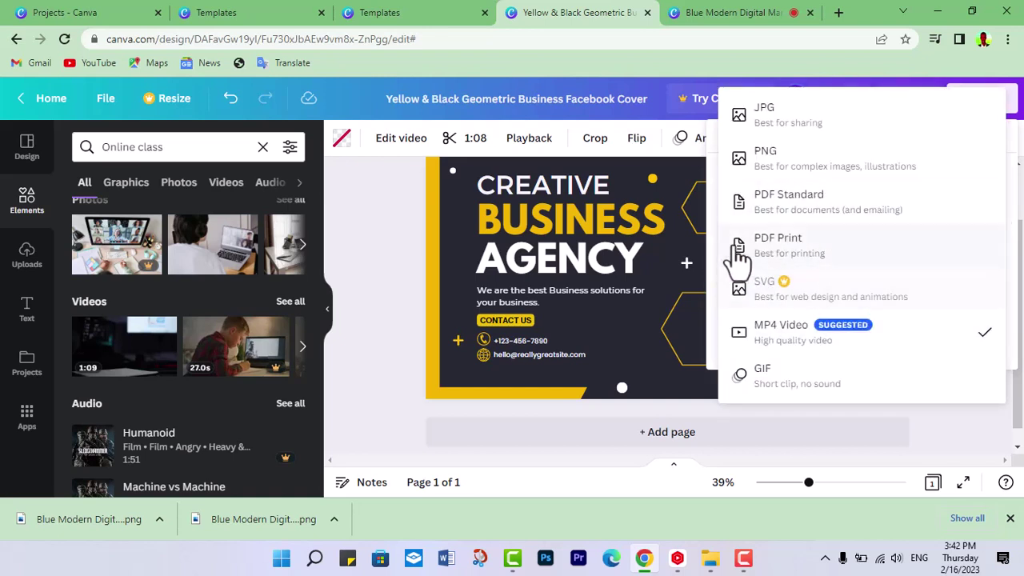
left_click(815, 126)
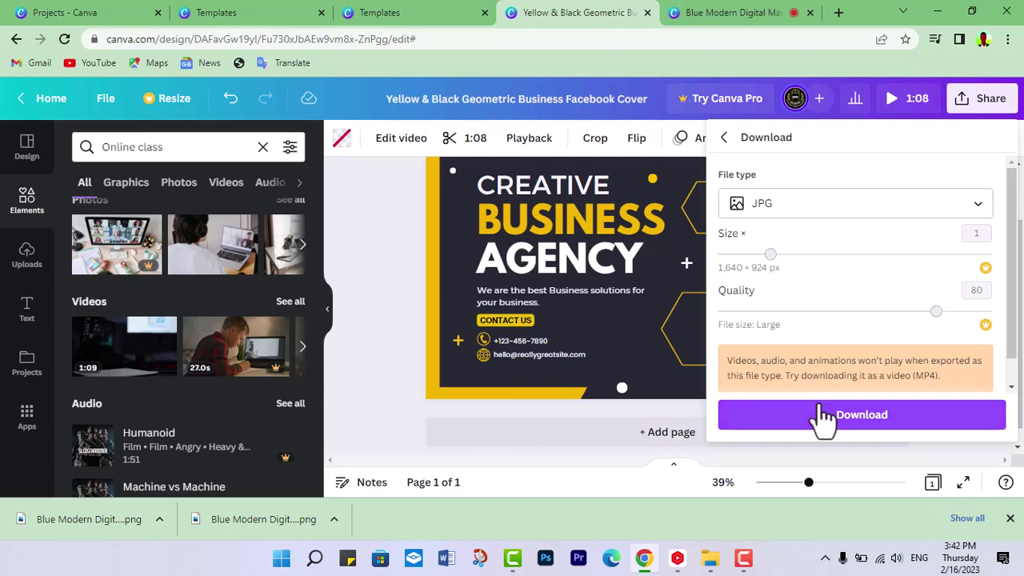
left_click(903, 425)
left_click(382, 283)
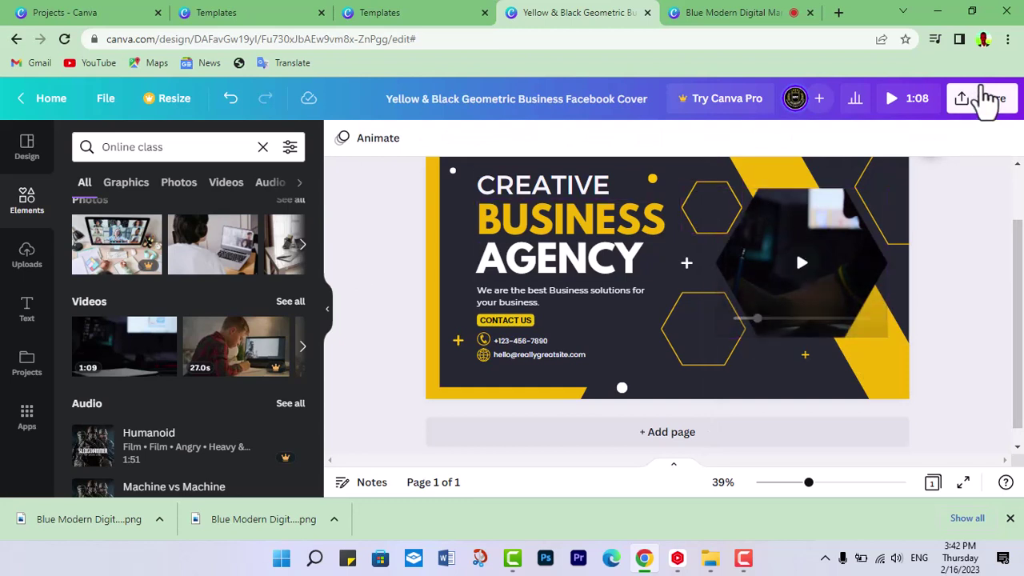
Open the Share panel's download settings for the current design
left_click(989, 98)
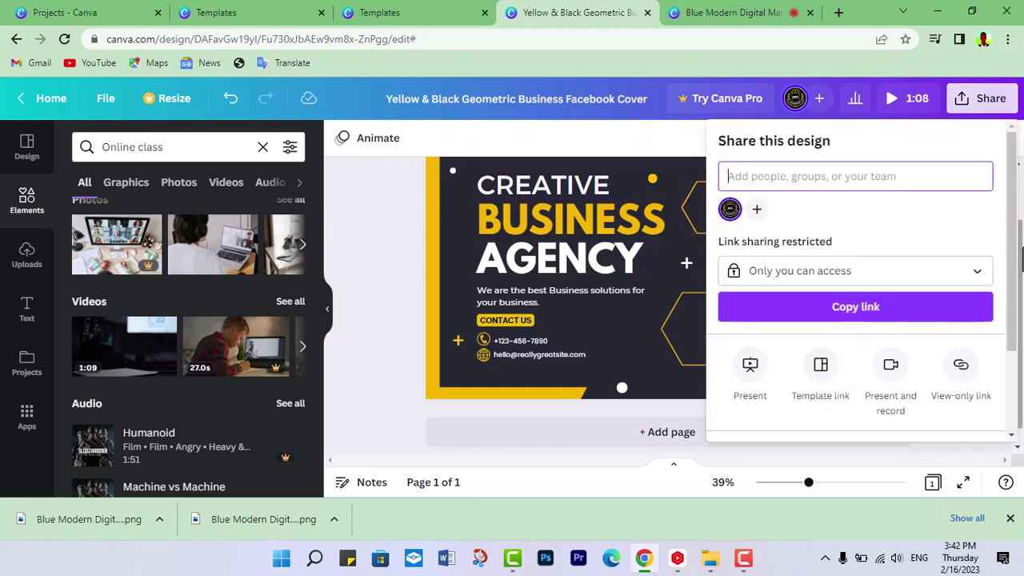
left_click_drag(1022, 261, 1017, 312)
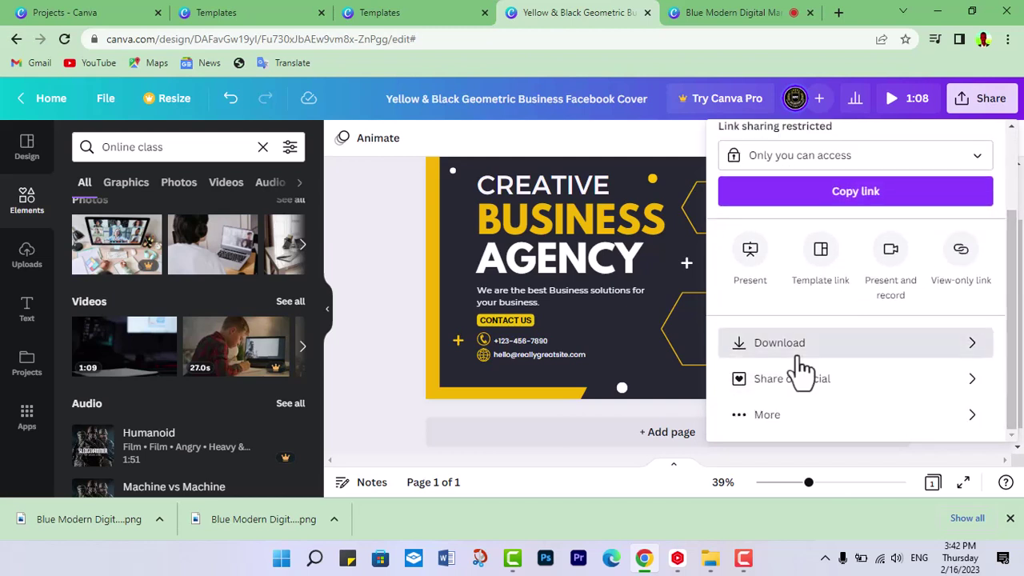
left_click(798, 357)
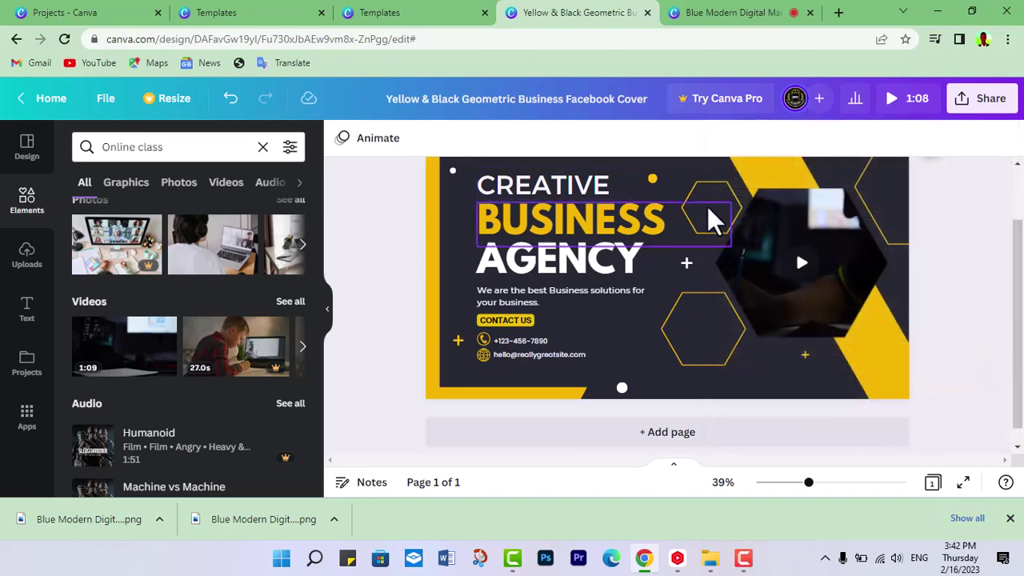
Place the blue-and-gold businessman Facebook Cover template onto the page
left_click(28, 156)
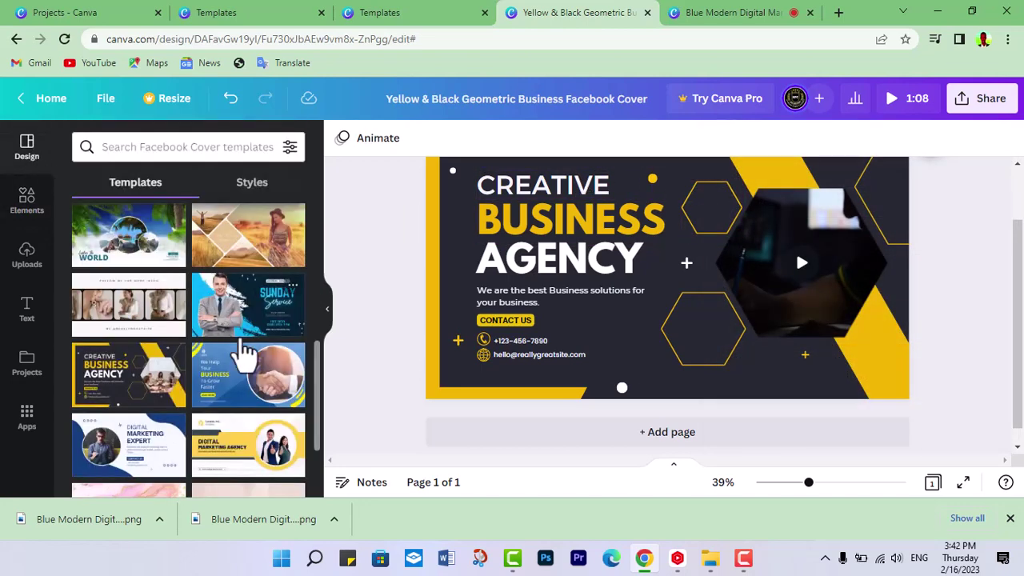
left_click_drag(317, 381, 317, 415)
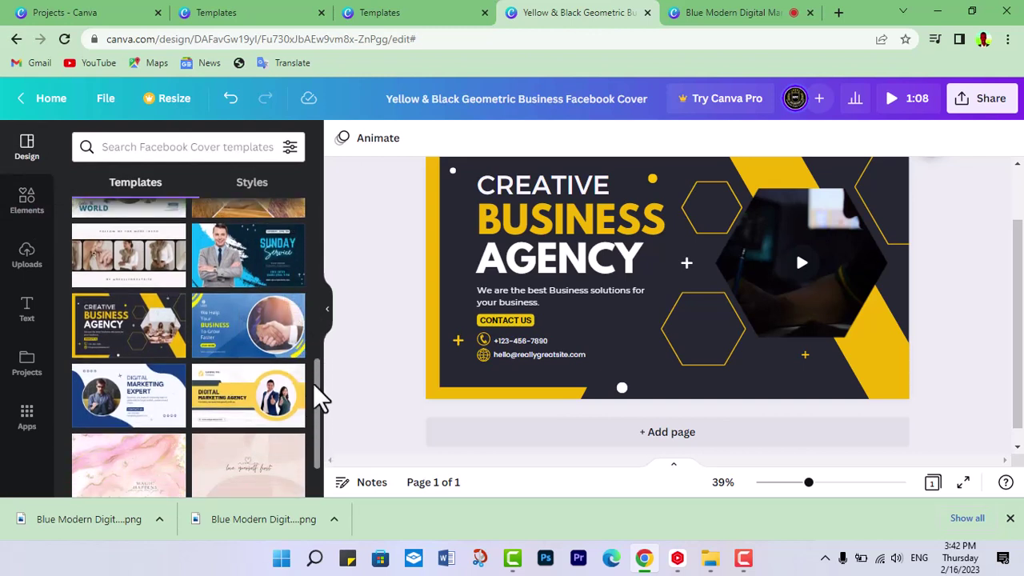
left_click_drag(324, 404, 312, 287)
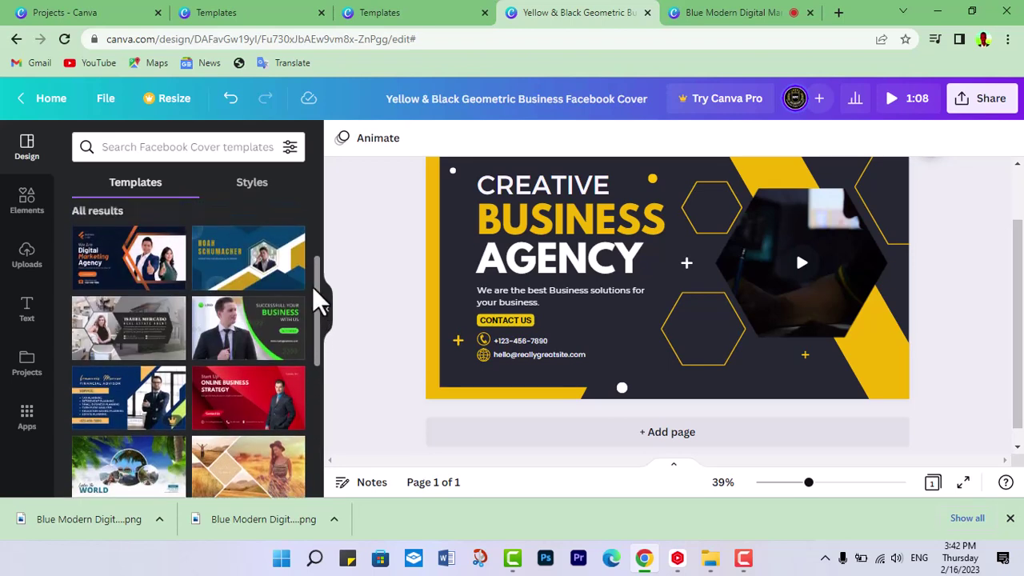
left_click_drag(244, 272, 517, 207)
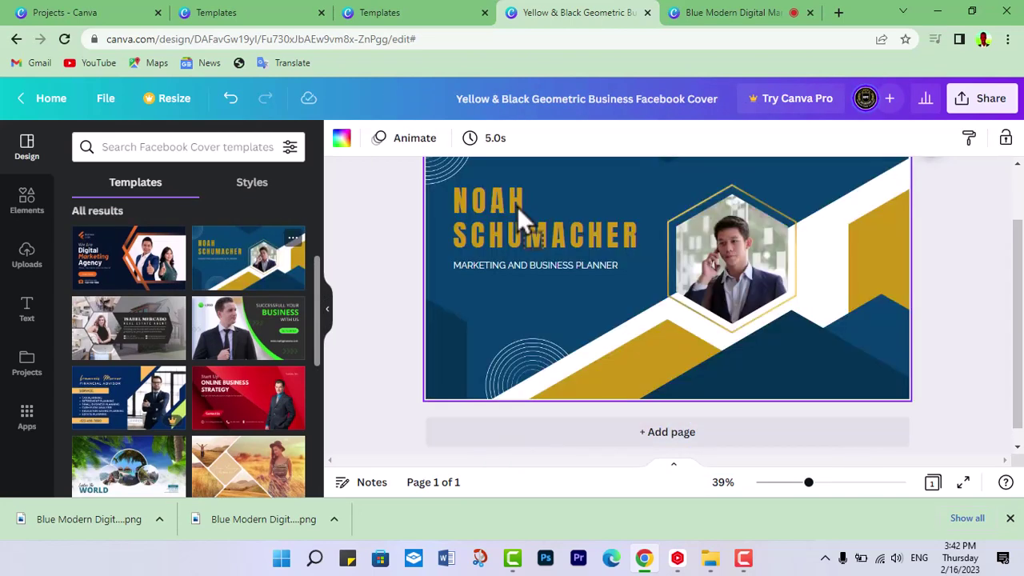
Change the heading to 'KABARO FREE COURSES' and the subtitle to 'hadda booqo hadana baro'
left_click(517, 206)
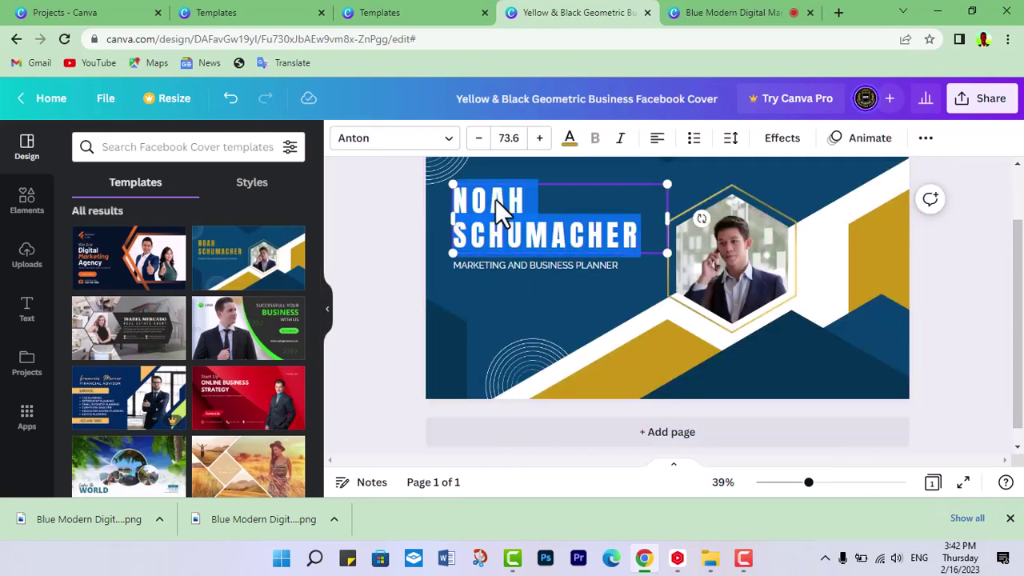
type("KALA")
type("RO F")
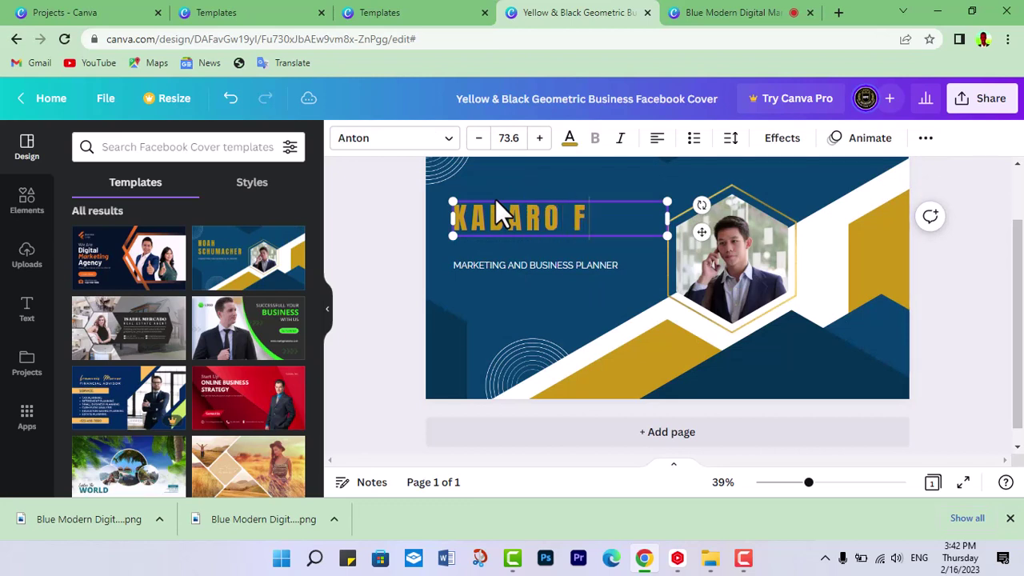
type("REE COU")
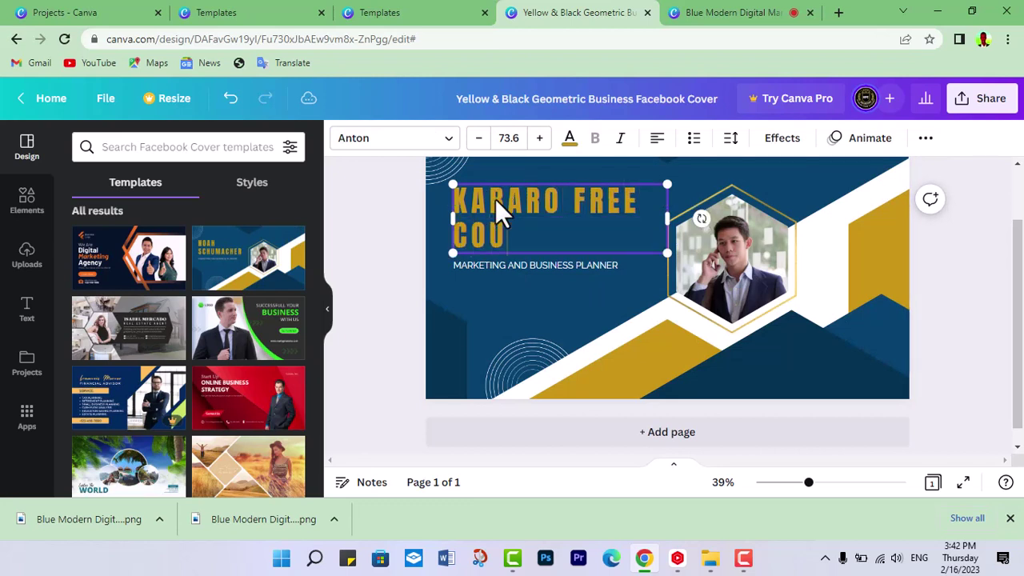
type("RSES")
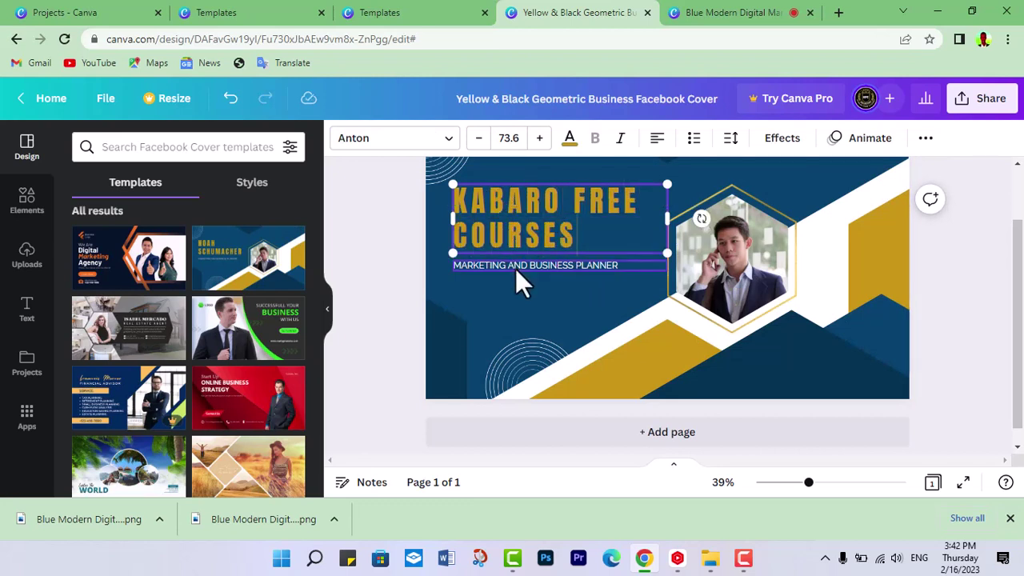
double_click(515, 268)
type("hadd")
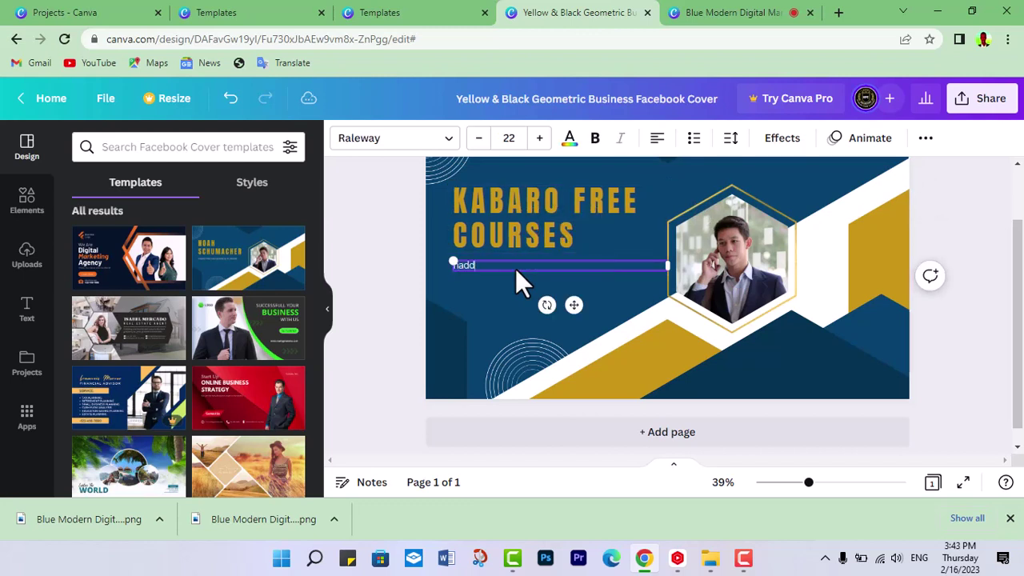
type("ana")
type("booqo hadana b")
type("aro")
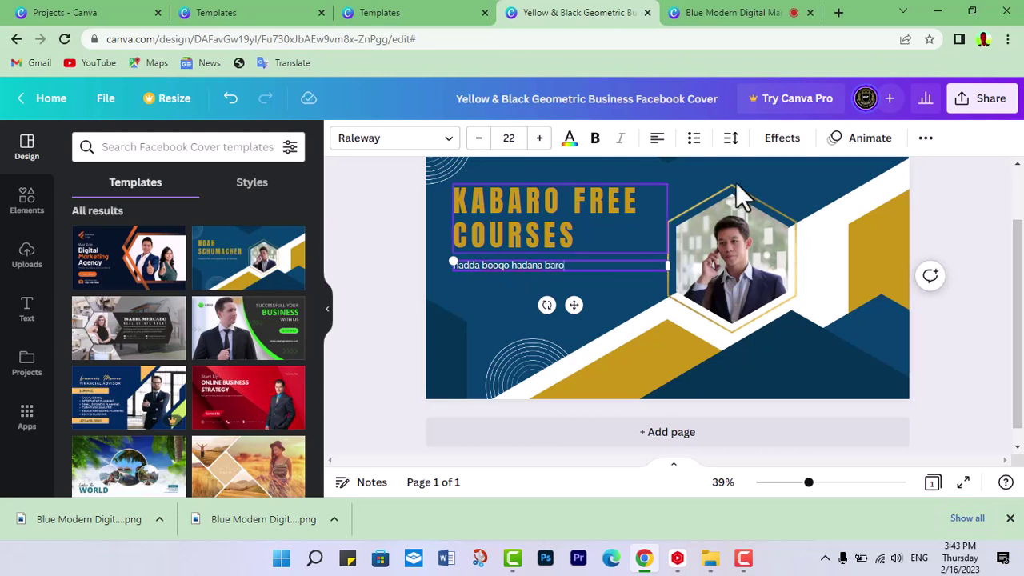
left_click(989, 100)
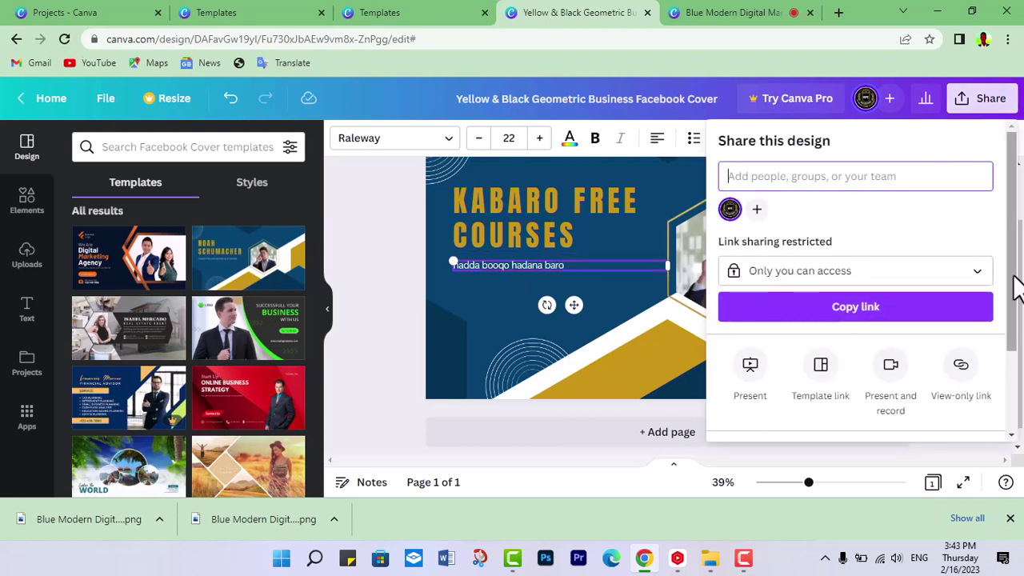
Download the KABARO FREE COURSES cover as a JPG
left_click_drag(1014, 286, 1014, 364)
left_click(846, 353)
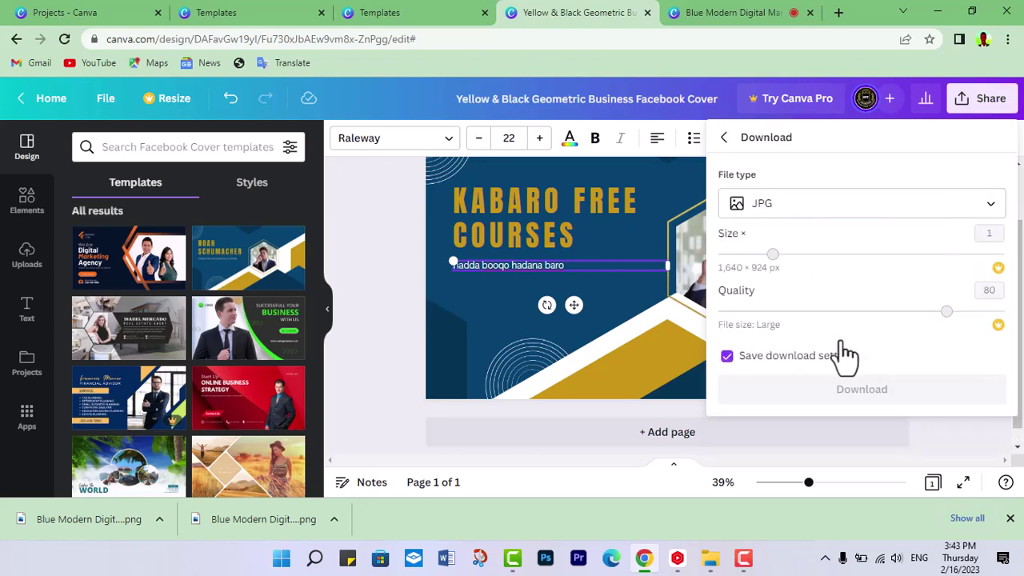
left_click(845, 392)
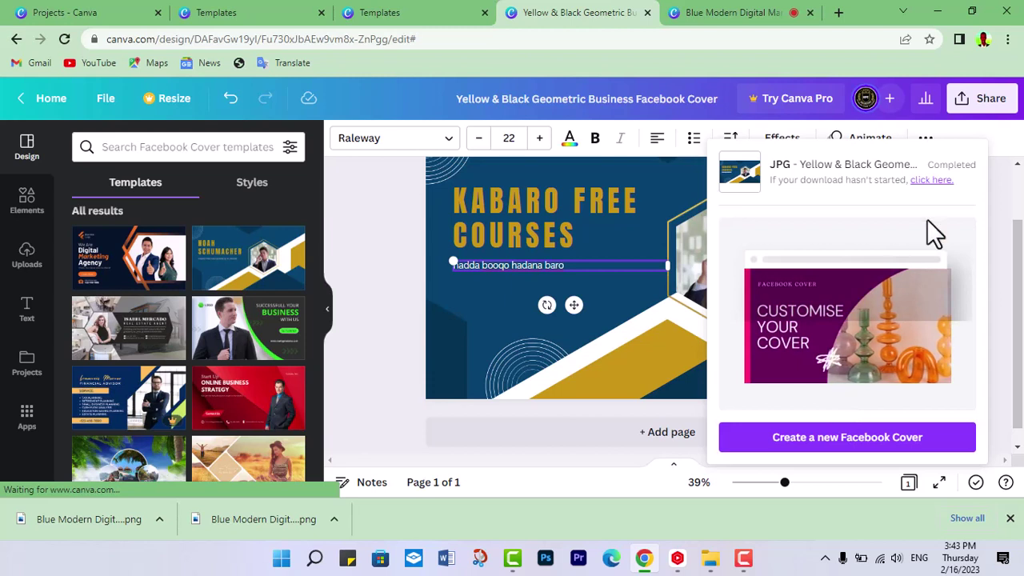
left_click(930, 180)
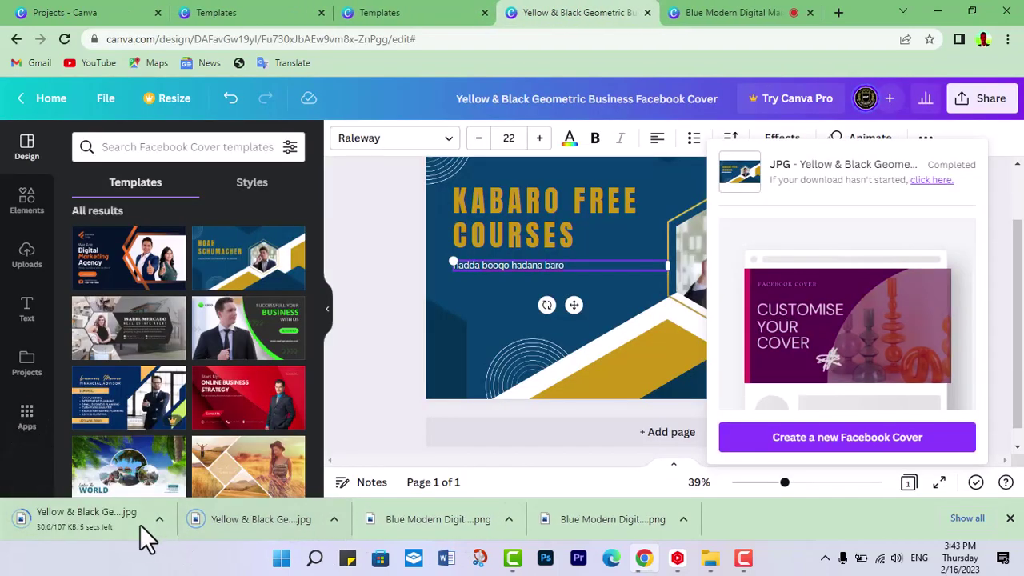
Cancel the duplicate download in Chrome's download bar
left_click(158, 519)
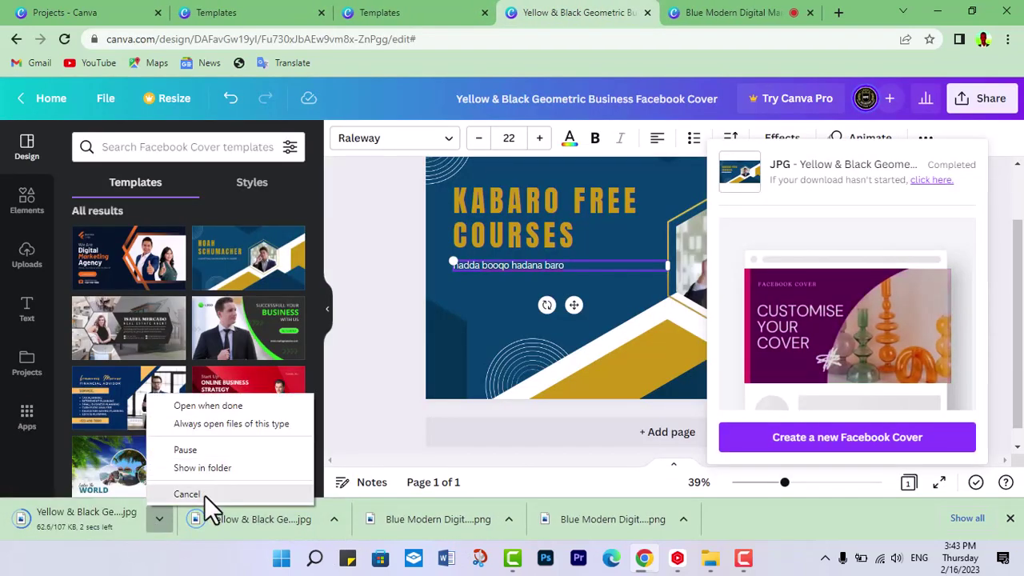
left_click(204, 494)
left_click(335, 517)
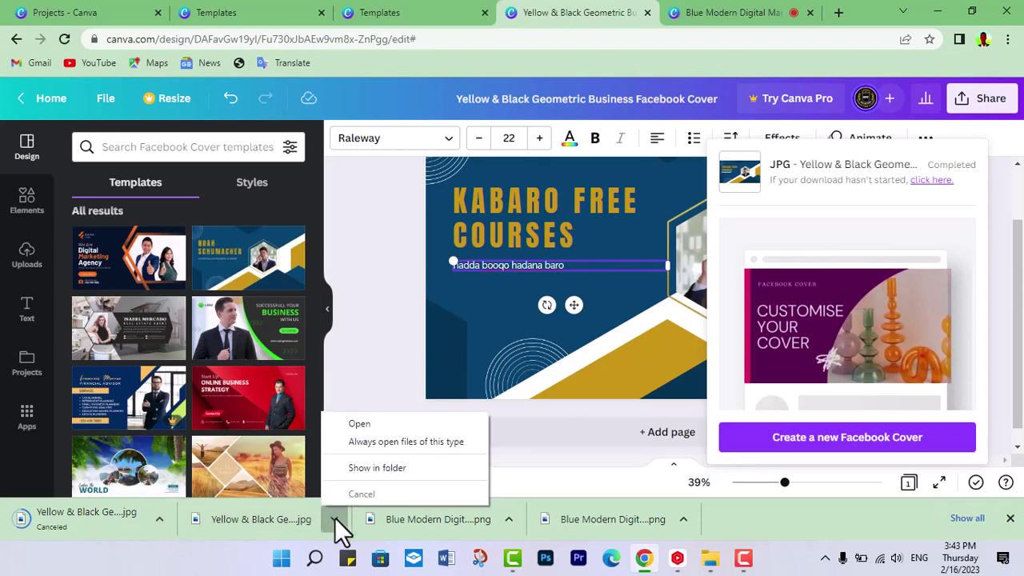
Open the Yellow & Black Geometric Business Facebook Cover JPG from the Downloads folder
left_click(362, 474)
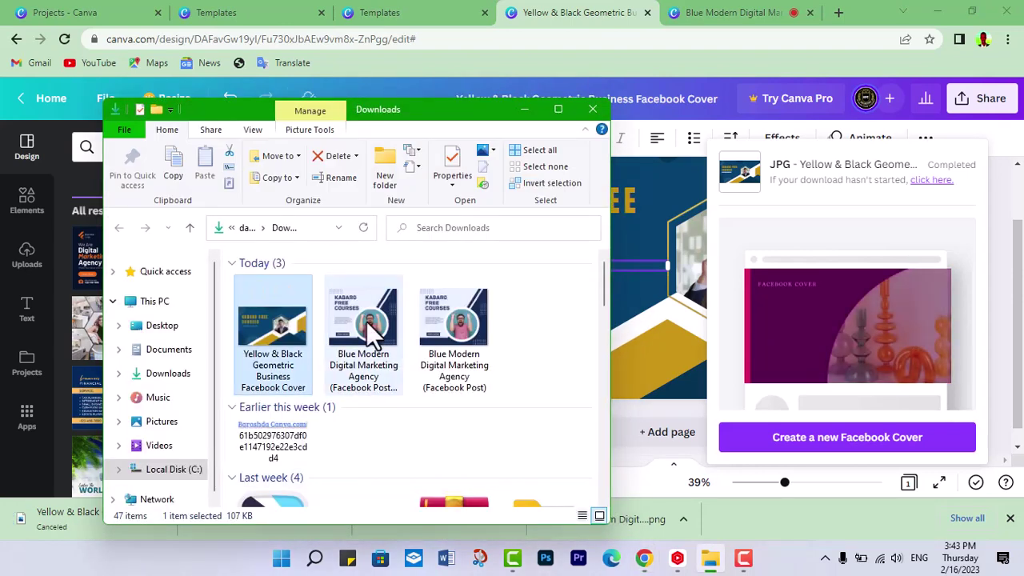
double_click(296, 330)
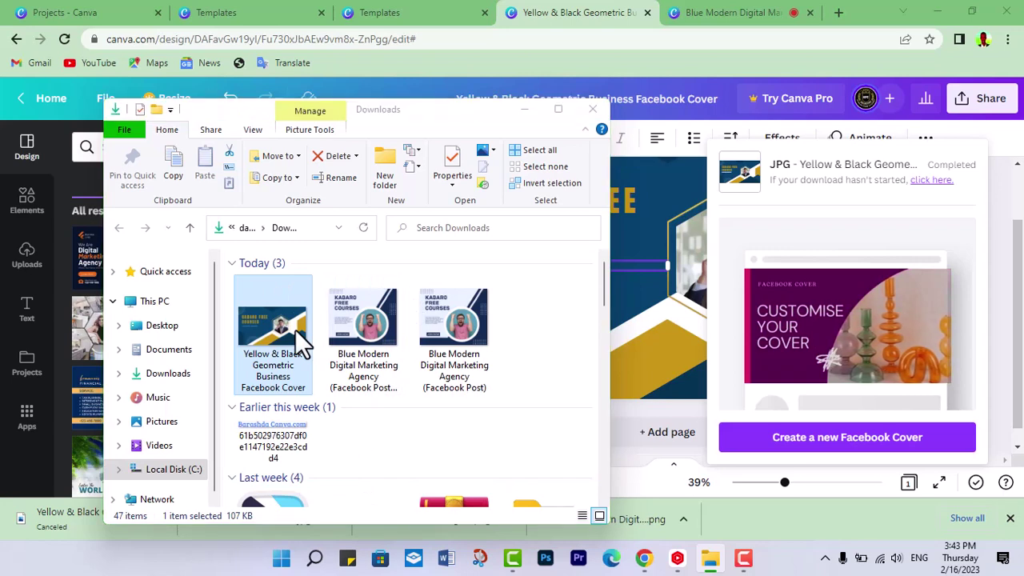